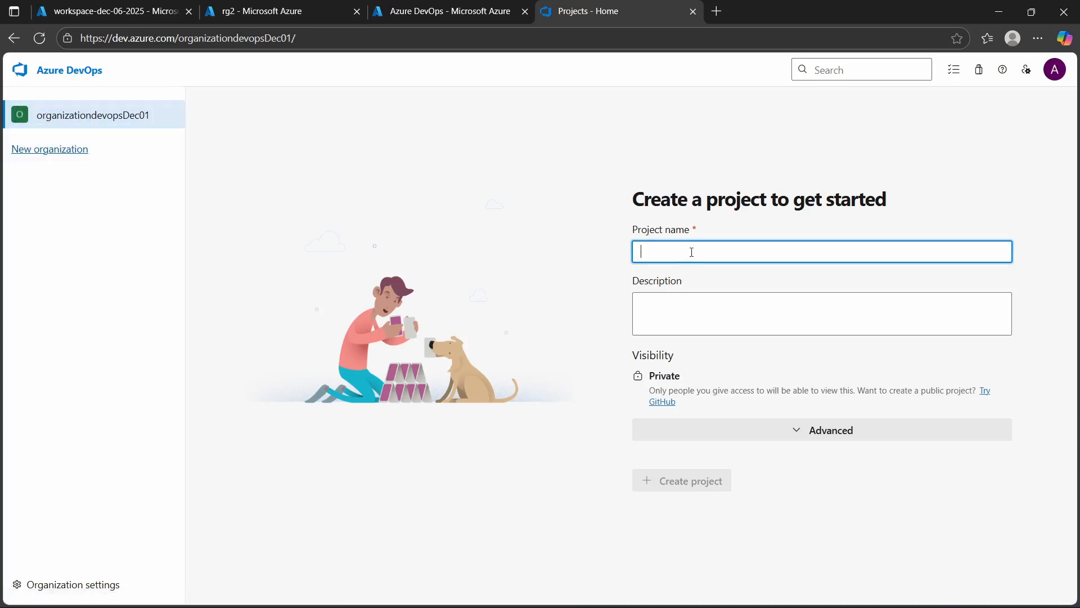
- Create a private project named devops-dec-05-2025 in the organizationdevopsDec01 organization
type("devops-dec")
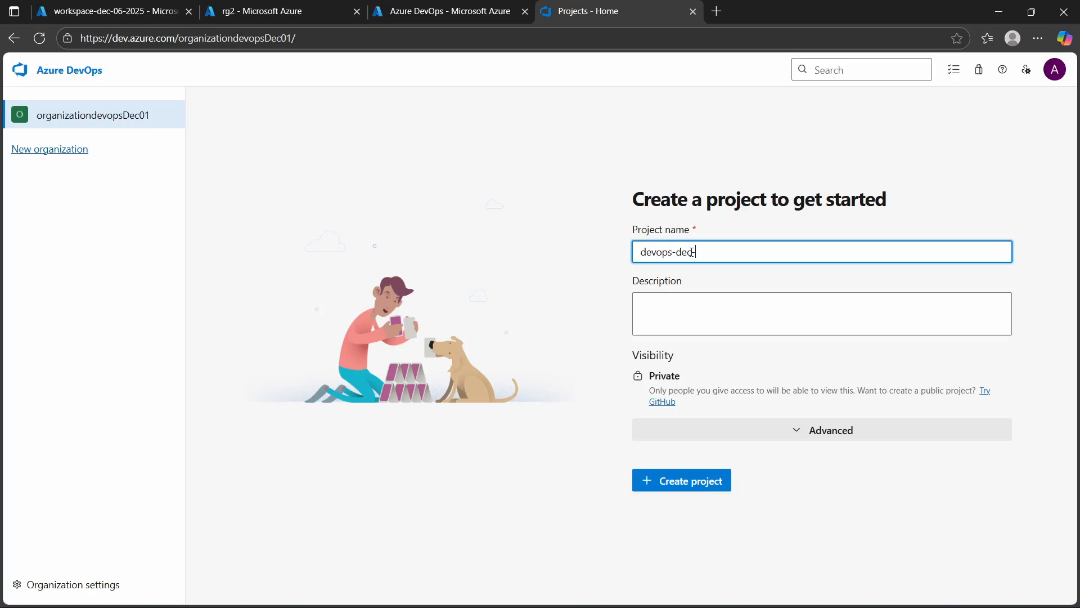
type("0")
left_click(704, 482)
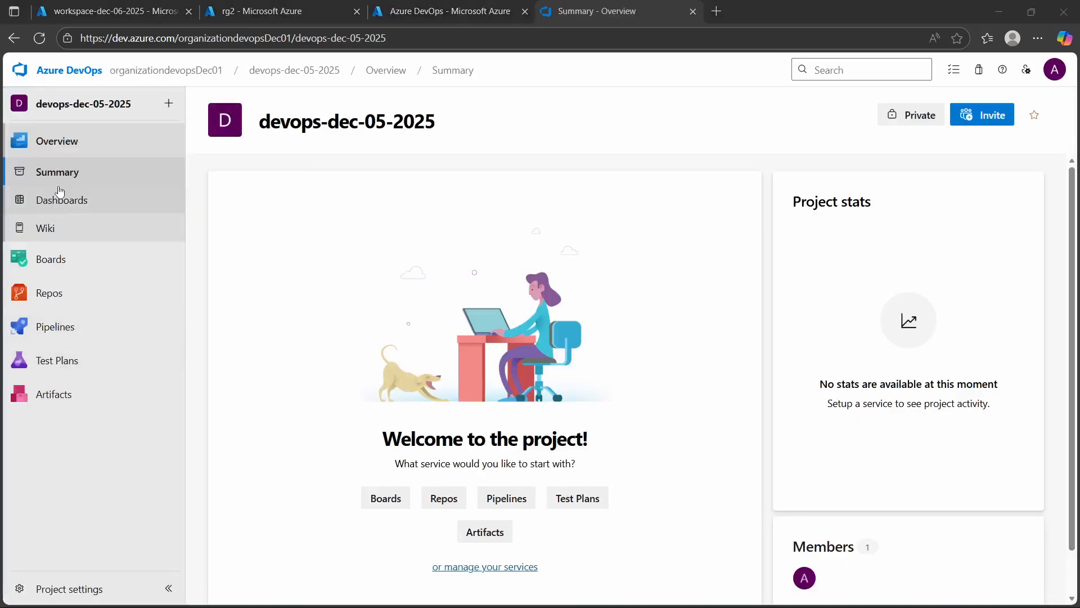
- Launch the Databricks workspace workspace-dec-06-2025 from the Azure portal and sign in with the first listed account
left_click(70, 16)
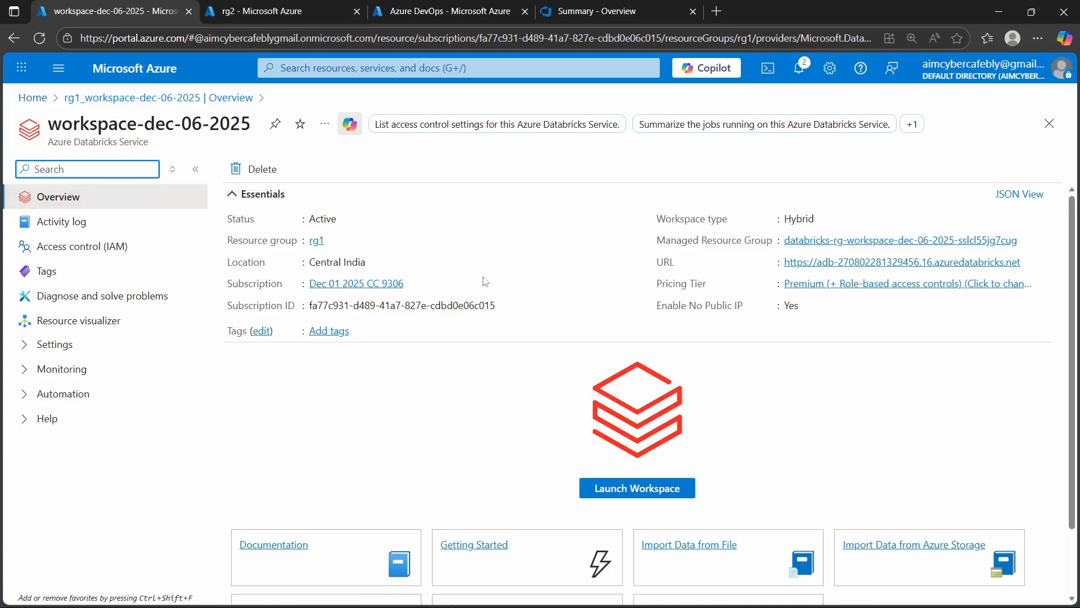
left_click(655, 493)
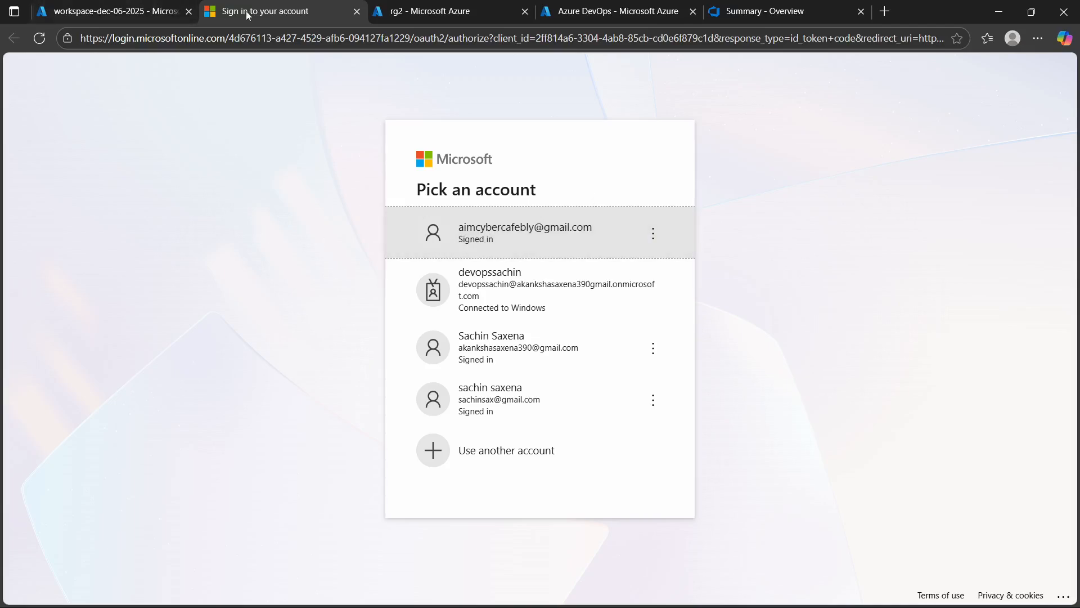
left_click(555, 244)
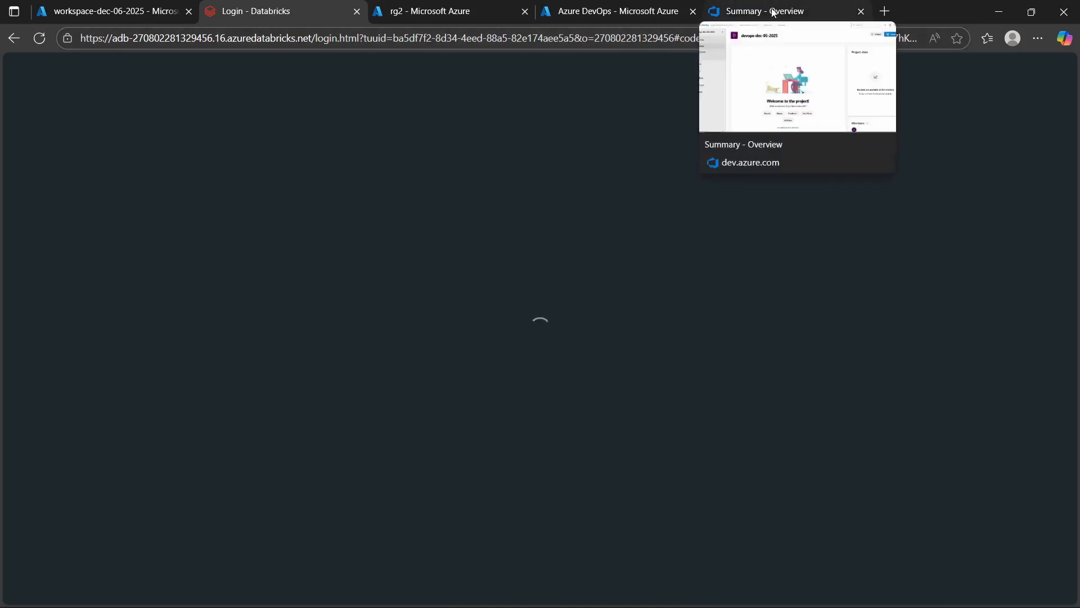
- Switch back to the Azure DevOps project and view the agents of the Azure Pipelines agent pool in the project settings
left_click(774, 12)
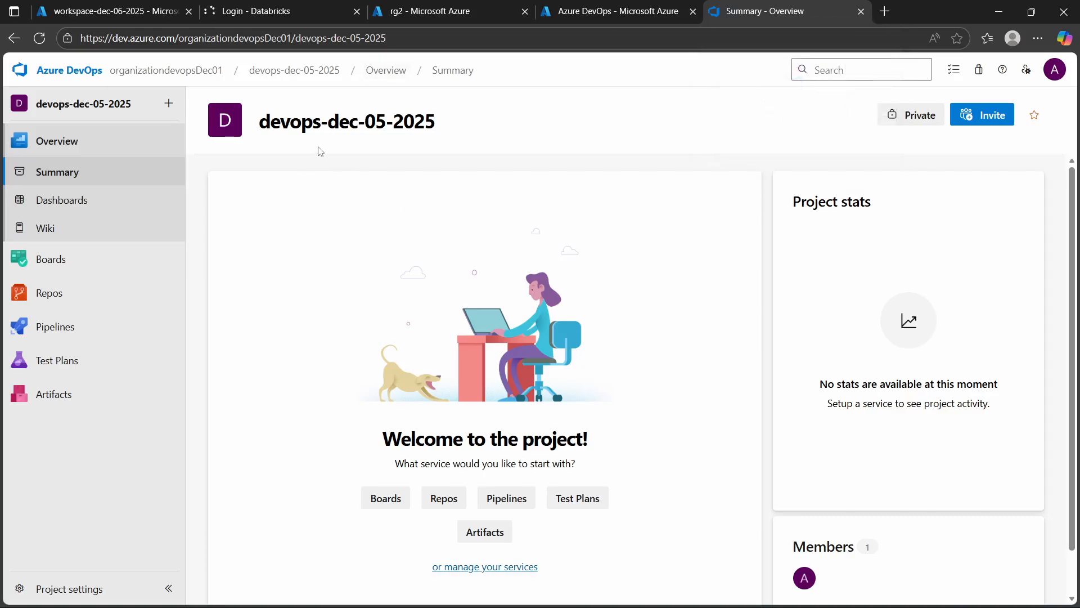
left_click_drag(258, 127, 451, 133)
left_click(272, 262)
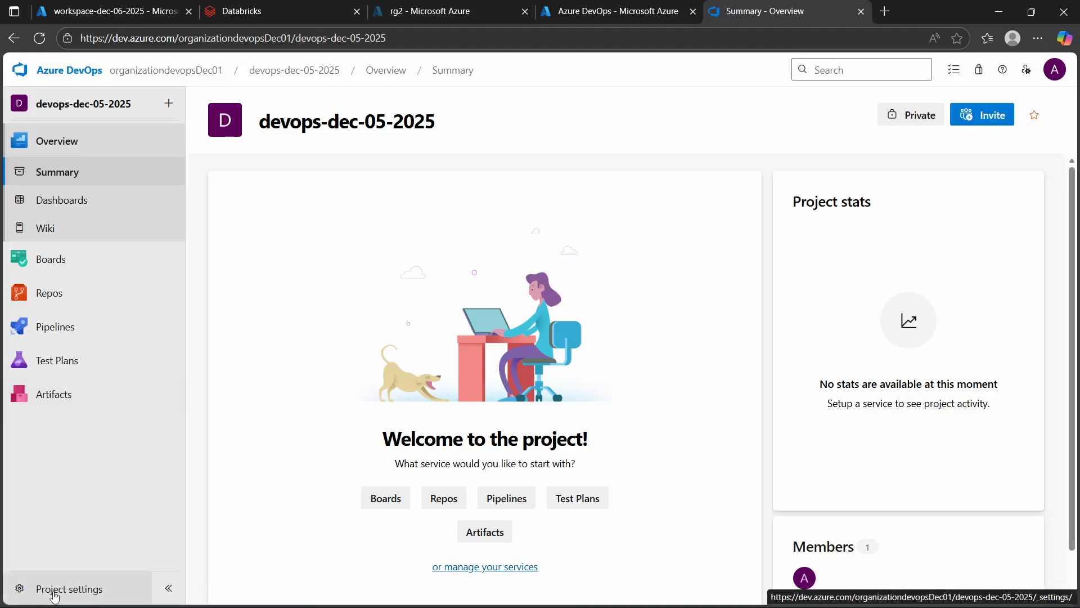
left_click(54, 595)
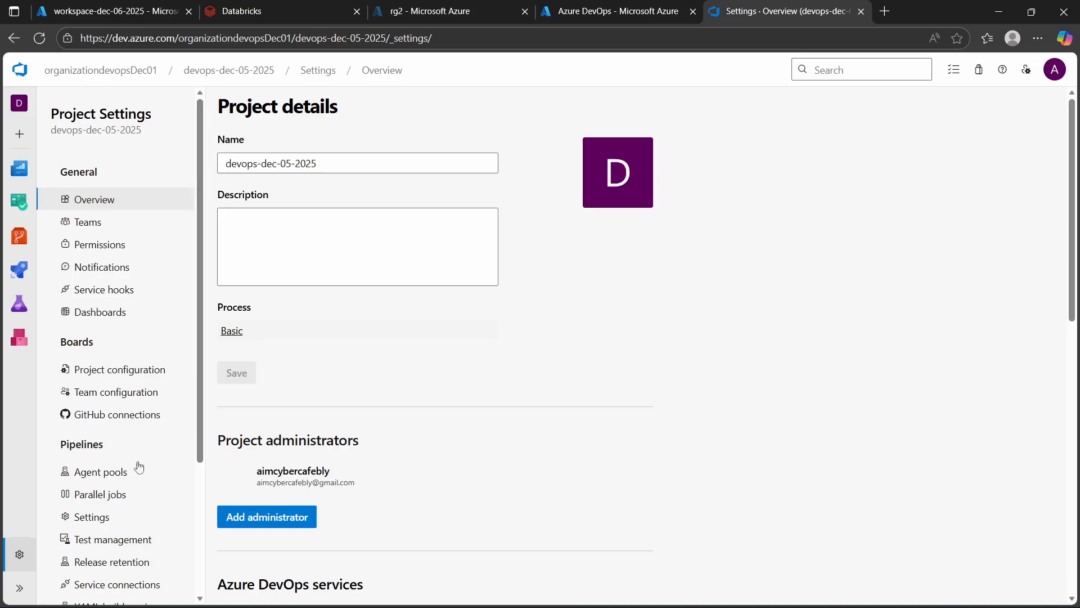
scroll(100, 405, "down", 2)
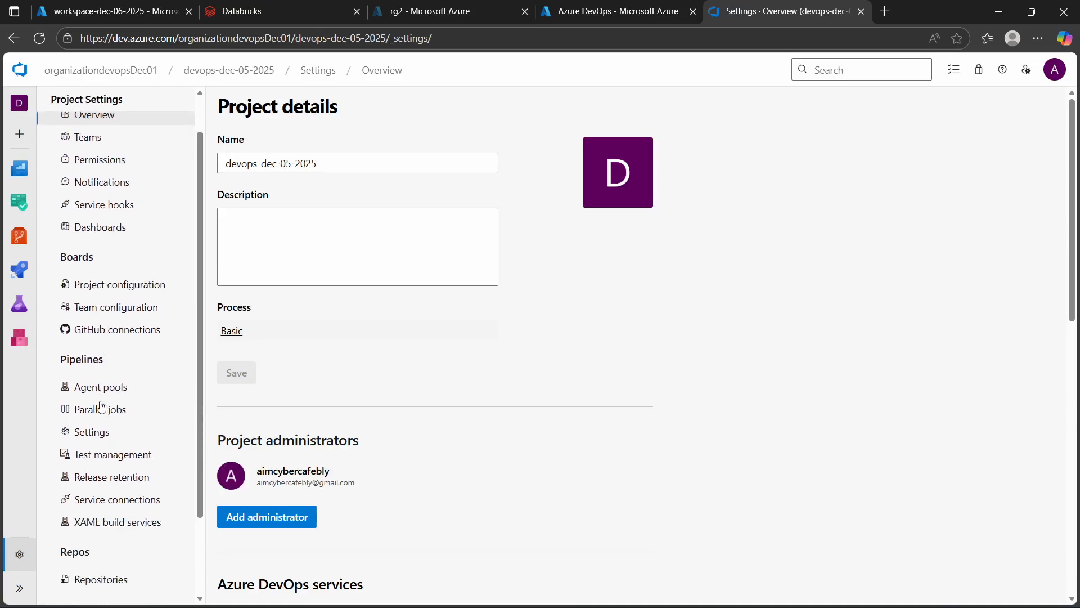
left_click(90, 386)
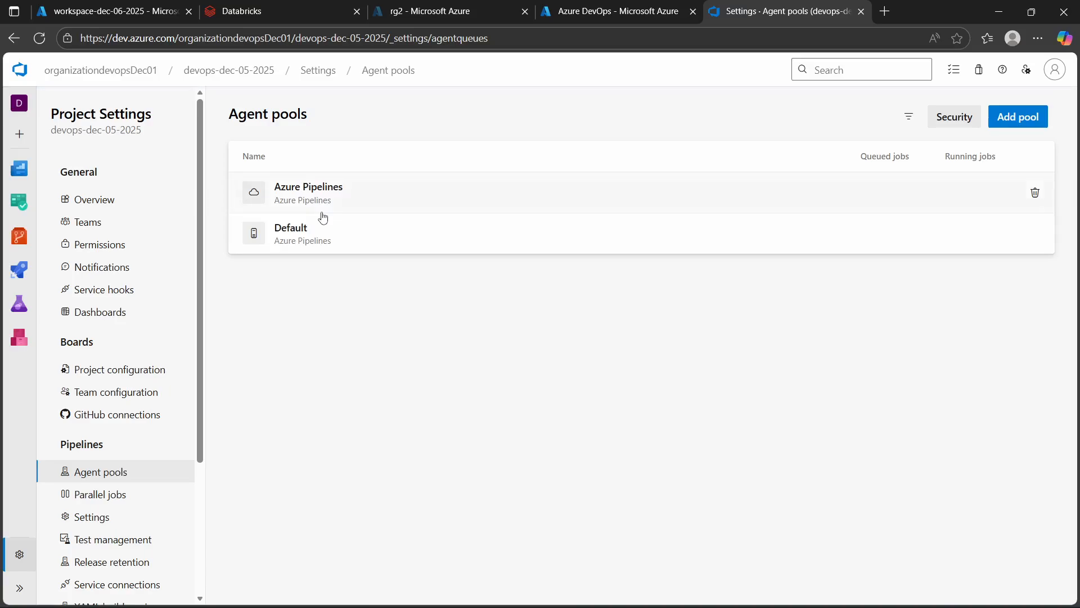
left_click(391, 201)
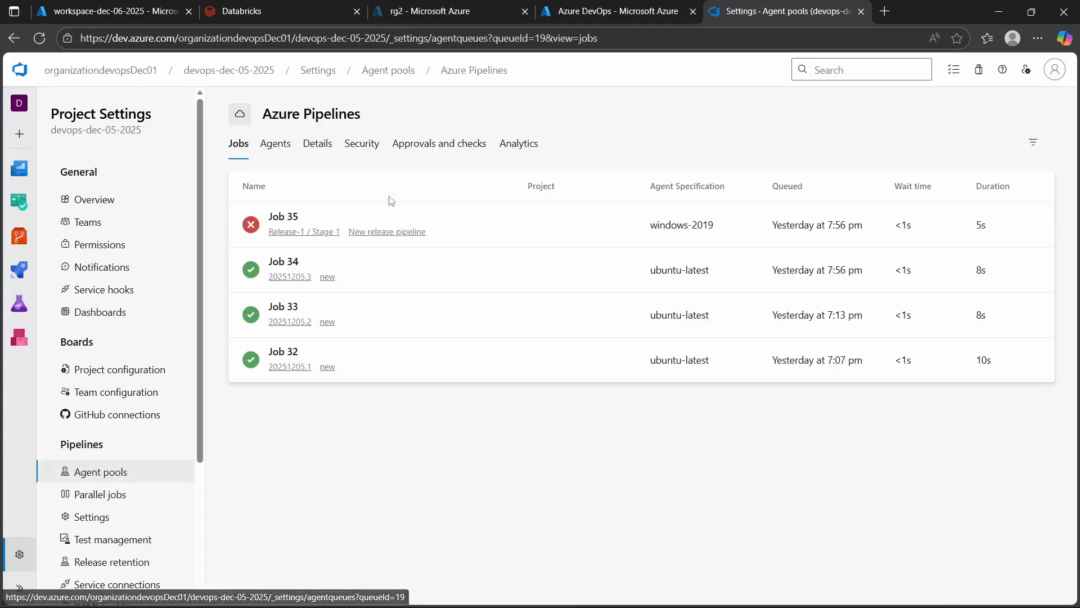
left_click(267, 150)
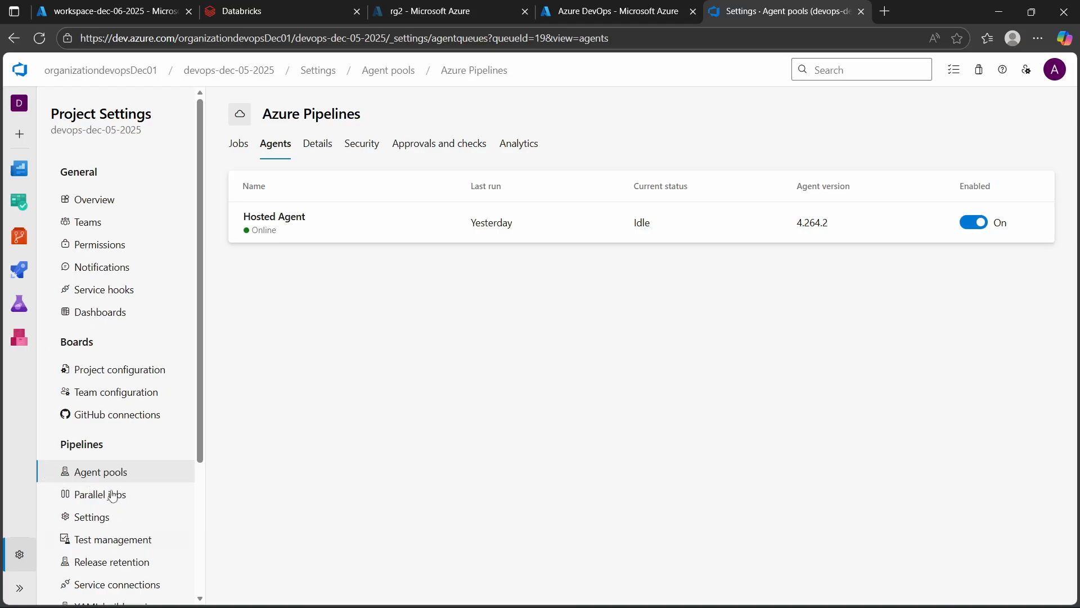
- View the list of repositories in the project settings
scroll(101, 307, "down", 3)
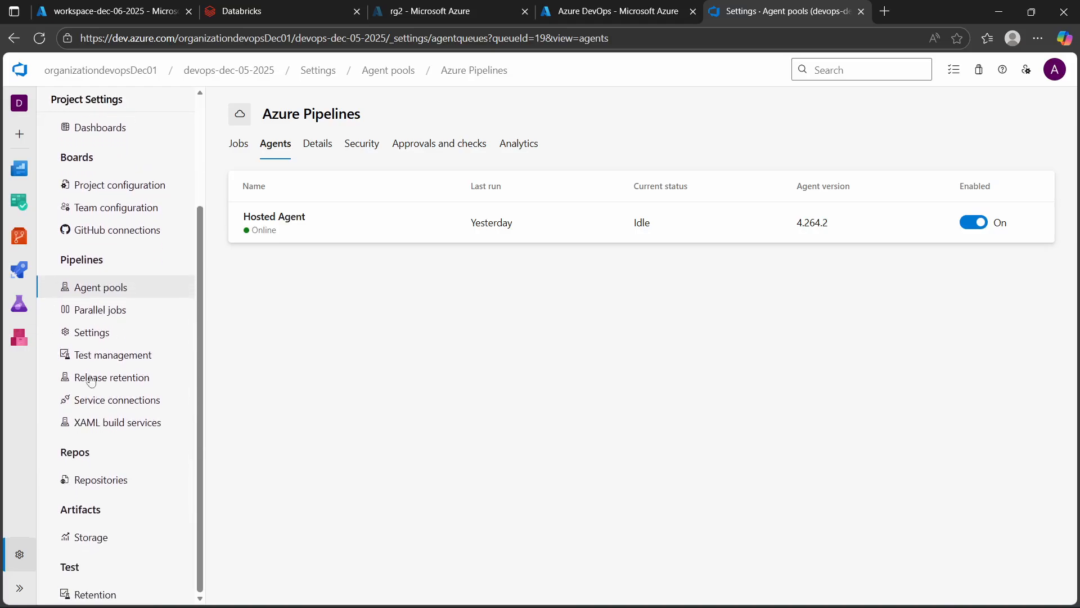
left_click(92, 481)
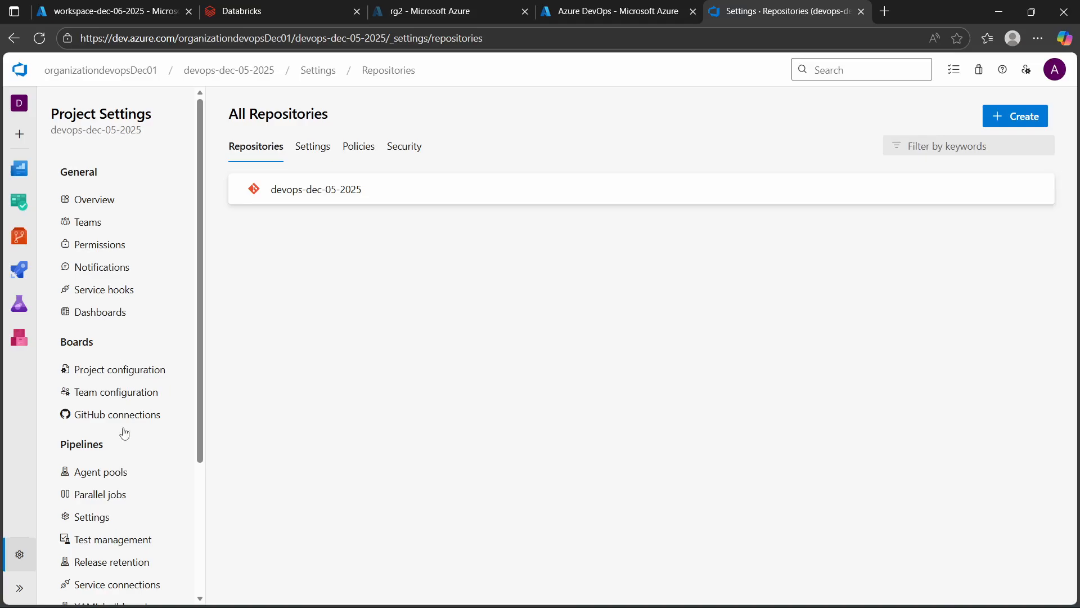
scroll(121, 439, "down", 5)
scroll(115, 449, "up", 4)
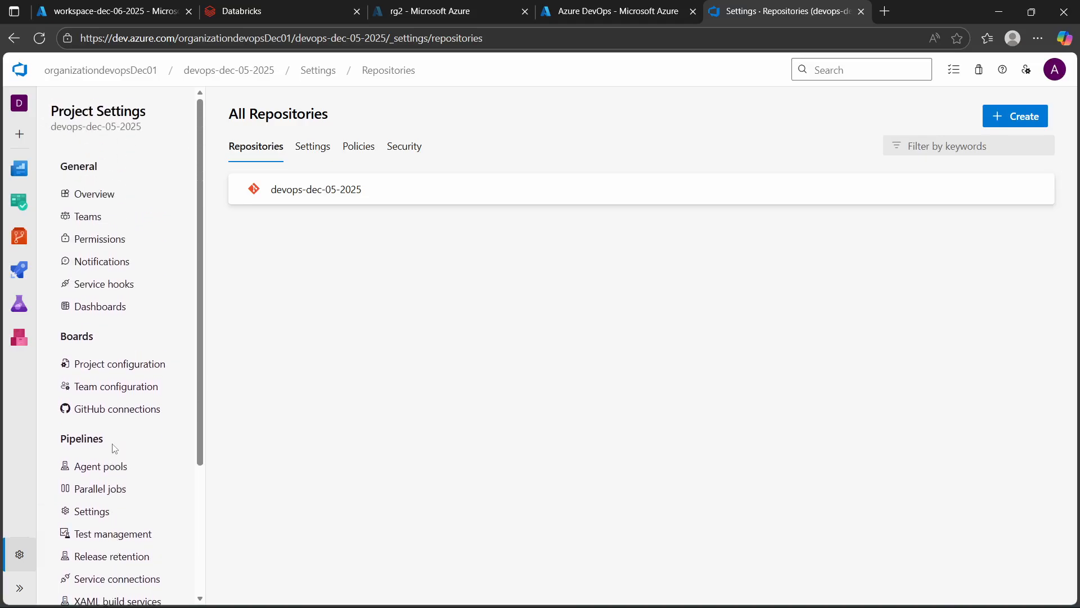
- Review the project's pipeline settings, including the option to disable creation of classic build pipelines
scroll(103, 416, "down", 3)
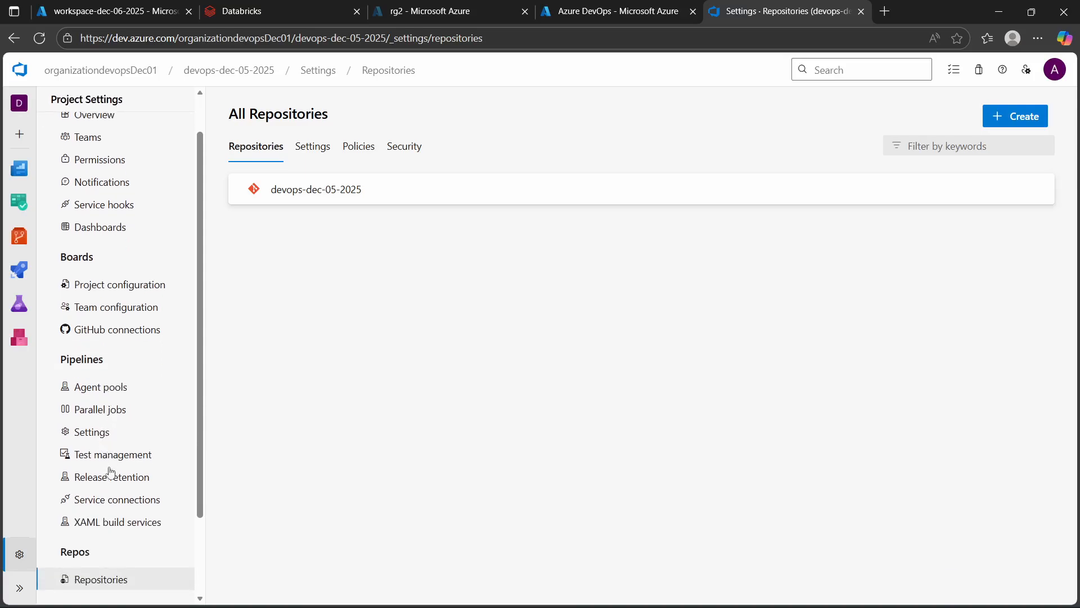
scroll(107, 473, "down", 3)
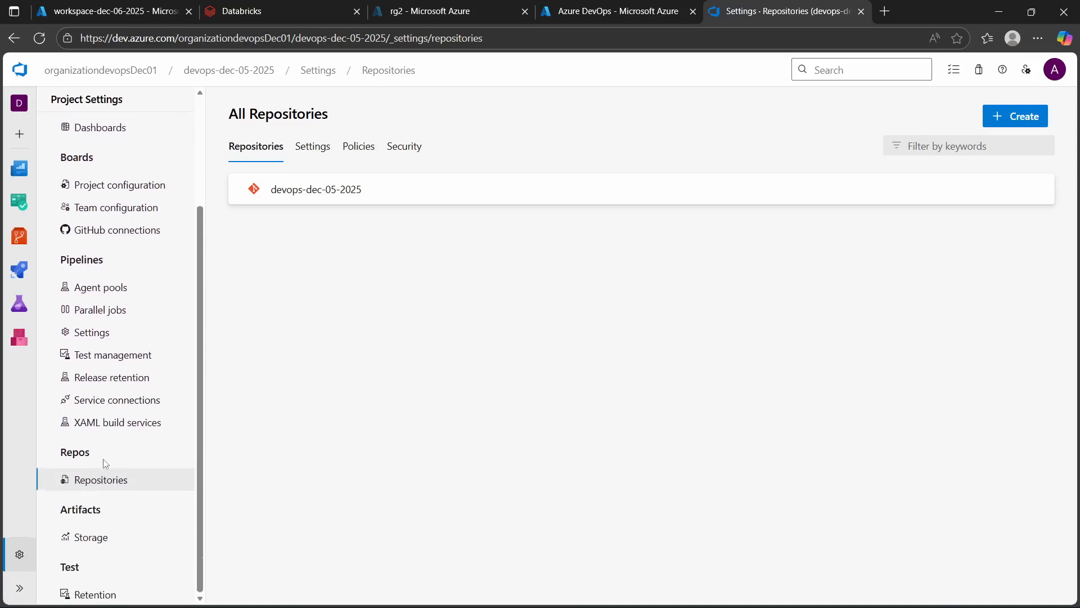
left_click(89, 333)
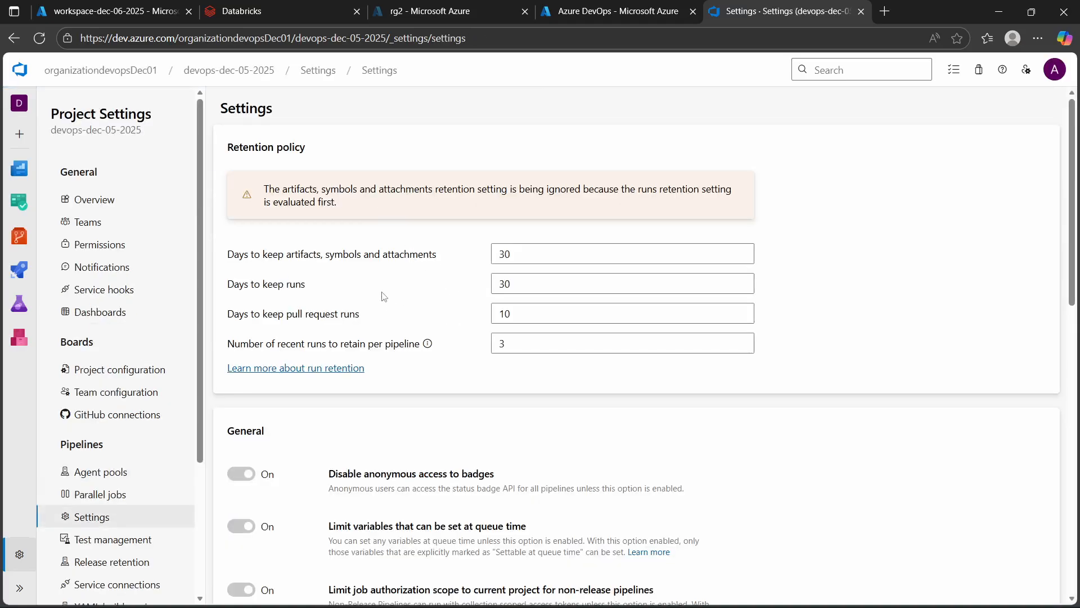
scroll(383, 297, "down", 15)
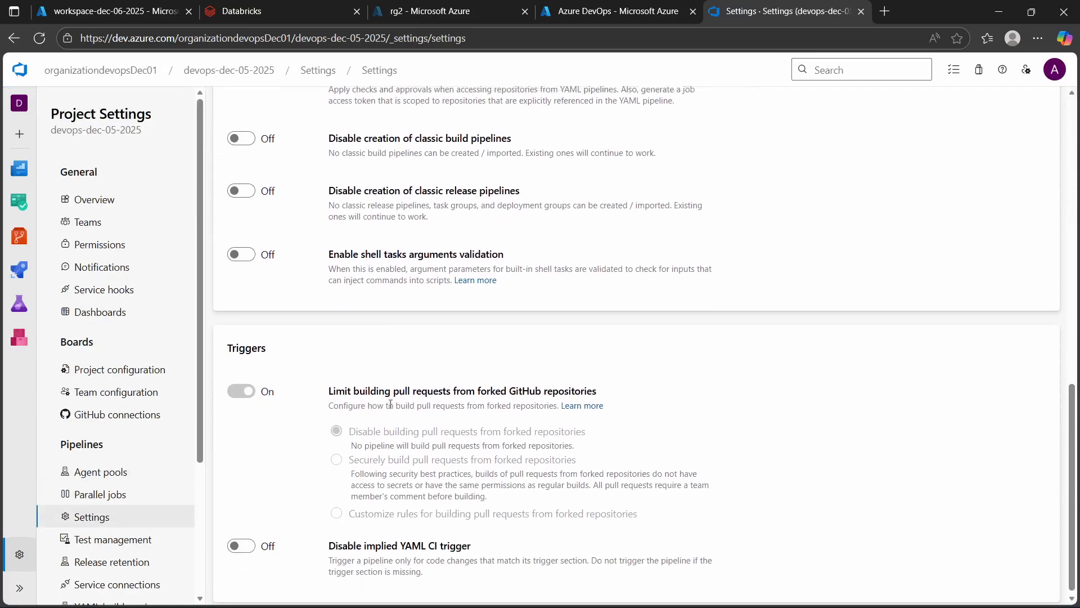
scroll(390, 404, "up", 2)
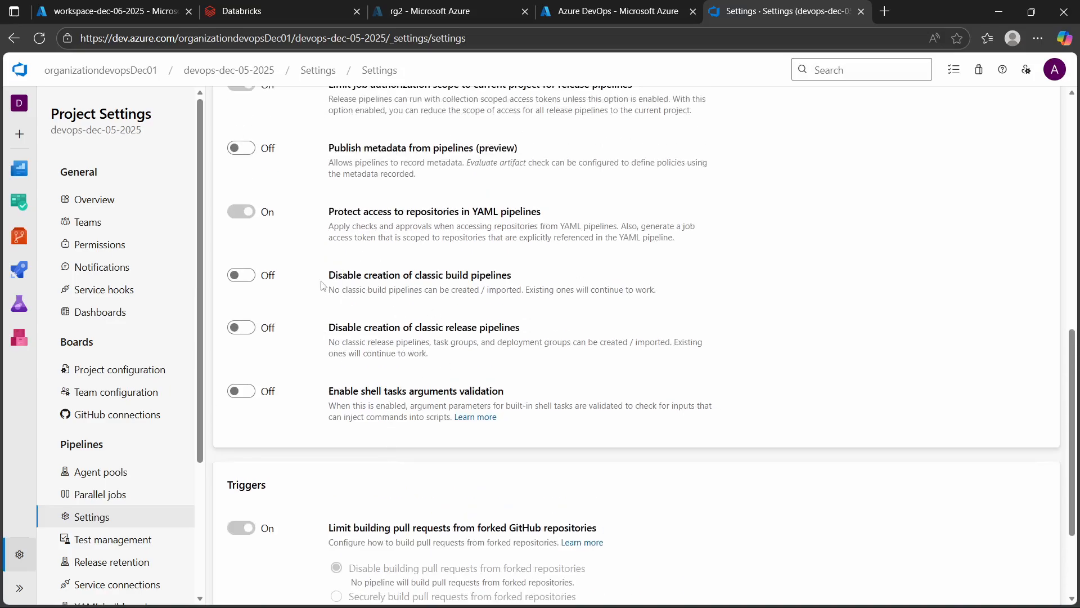
left_click_drag(325, 277, 520, 283)
double_click(424, 289)
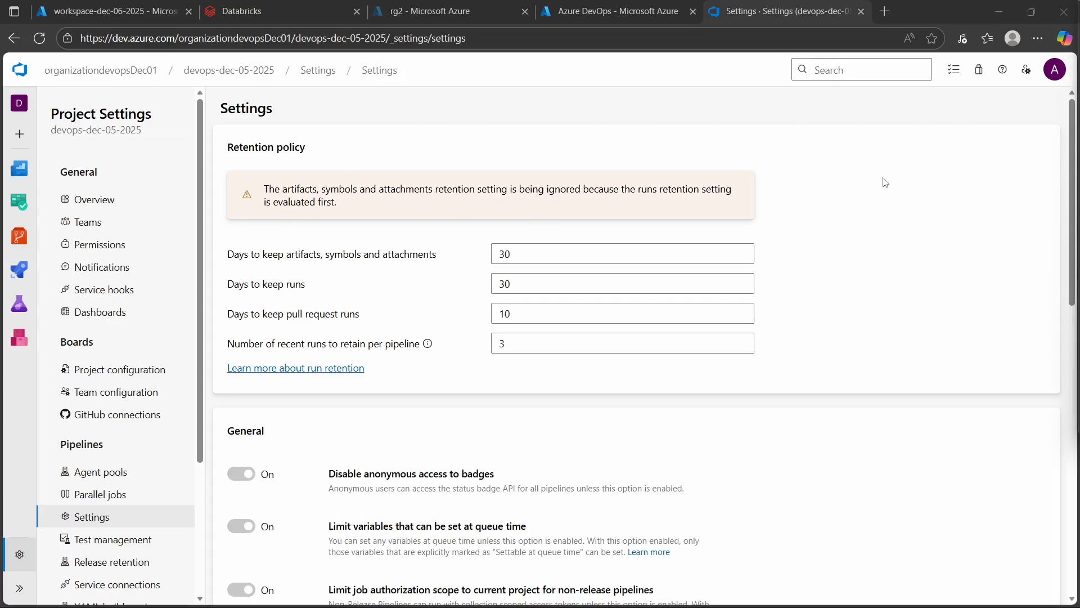
- Check the Databricks workspace home page and the Azure portal's Azure DevOps page, returning to the Azure DevOps project settings
left_click(280, 11)
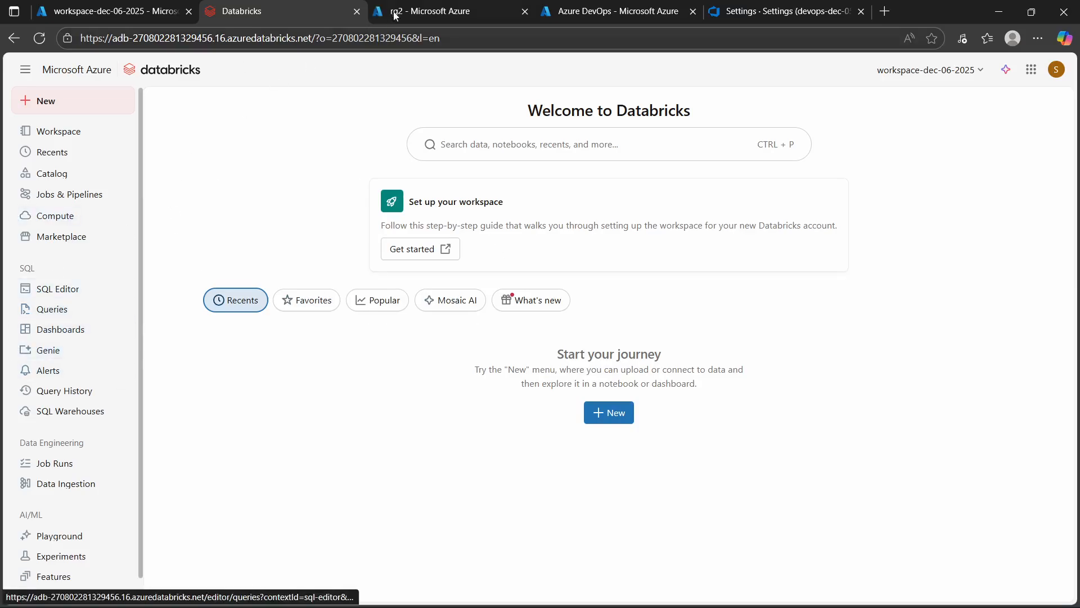
left_click(629, 14)
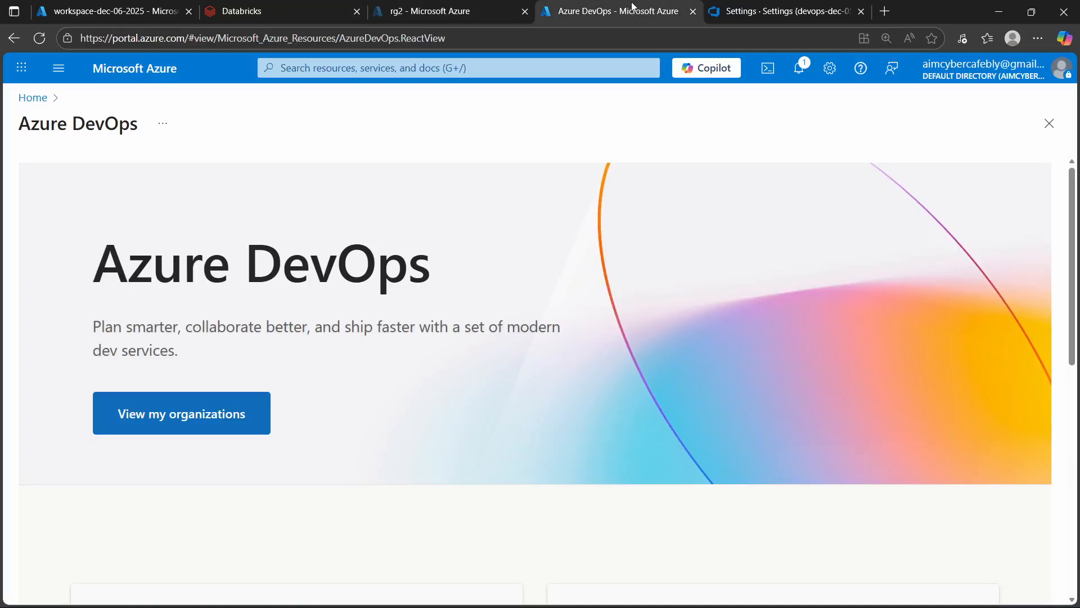
left_click(779, 18)
- Initialize the main branch of the empty devops-dec-05-2025 repository with a README and no .gitignore
mouse_move(18, 243)
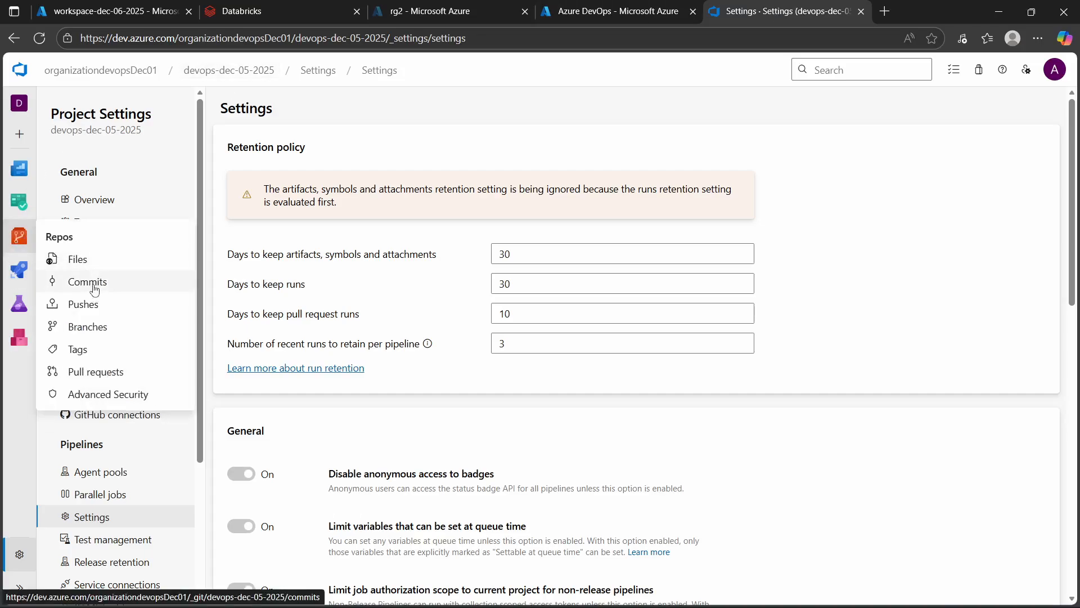
left_click(76, 259)
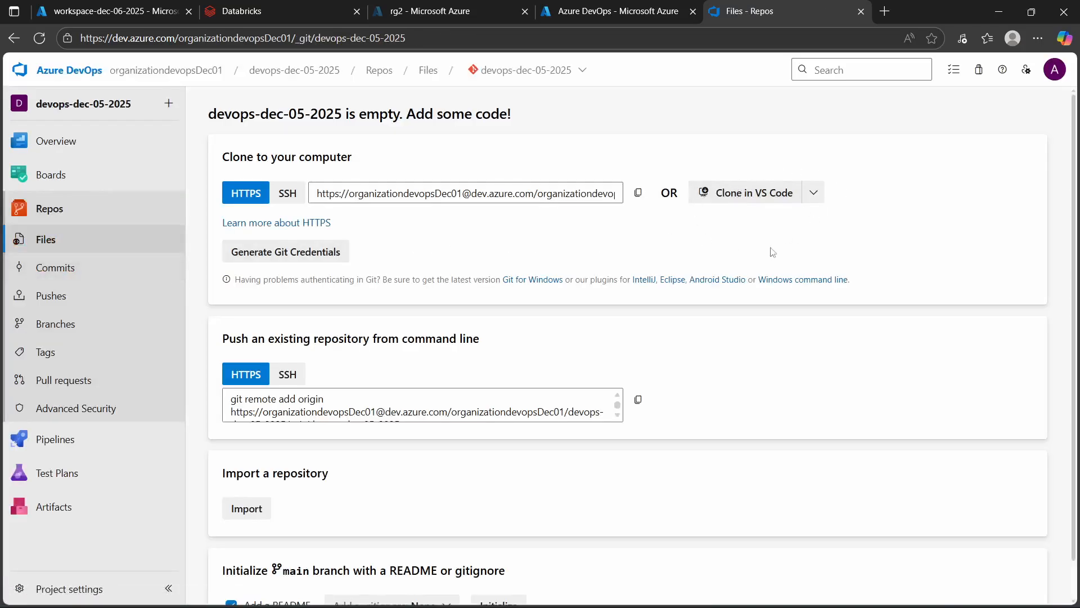
scroll(867, 327, "down", 1)
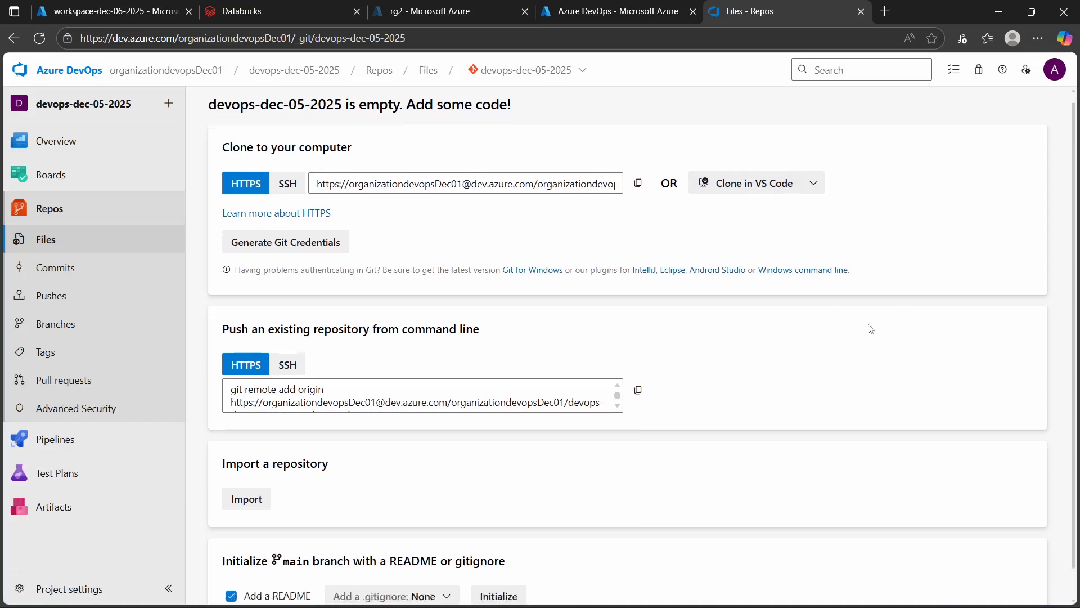
scroll(867, 327, "up", 1)
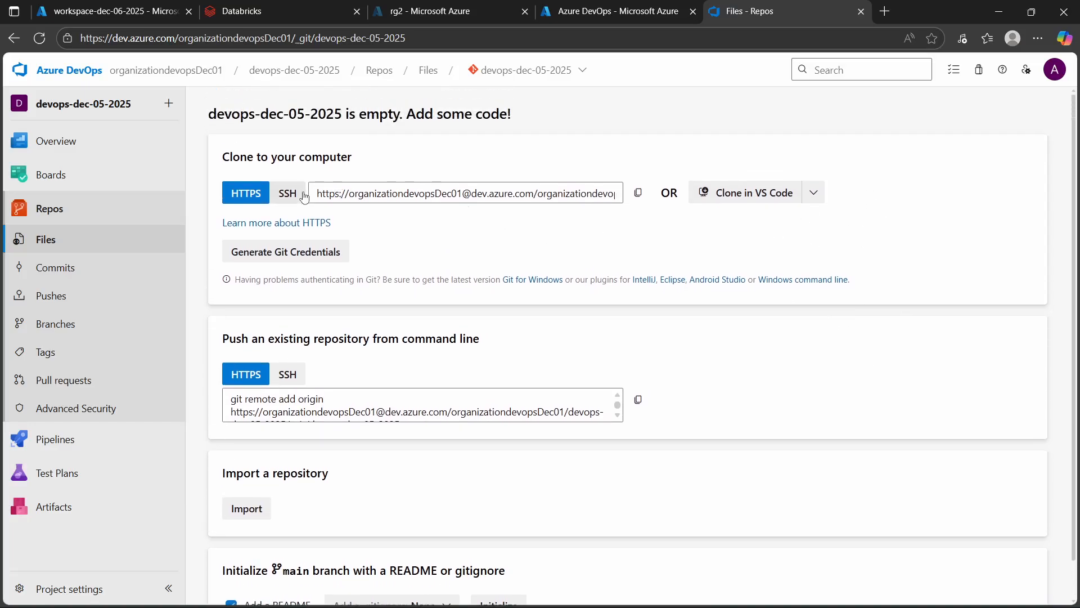
scroll(763, 383, "down", 1)
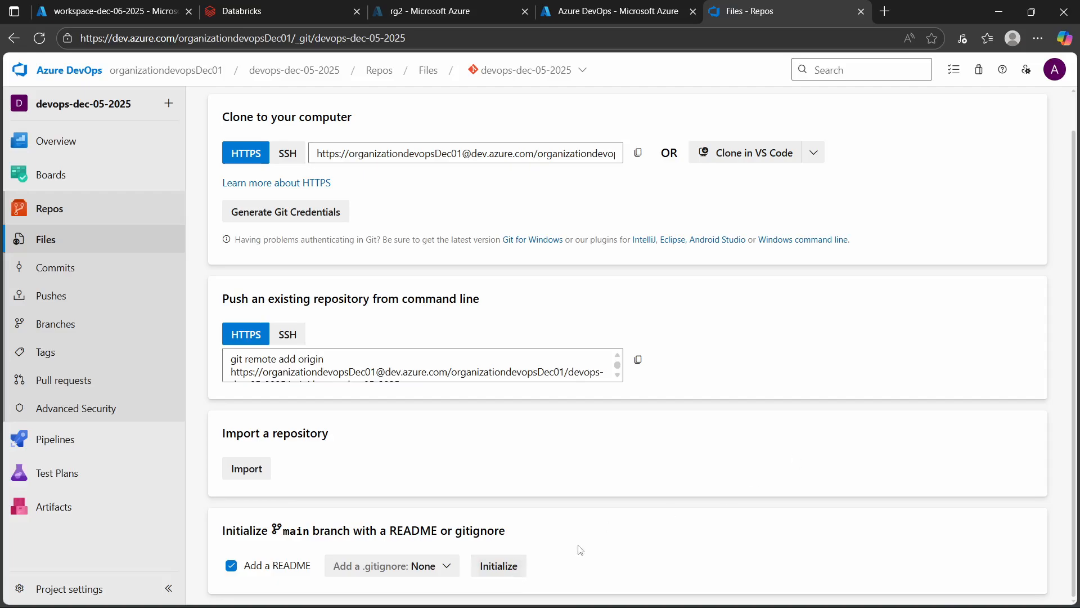
left_click(497, 567)
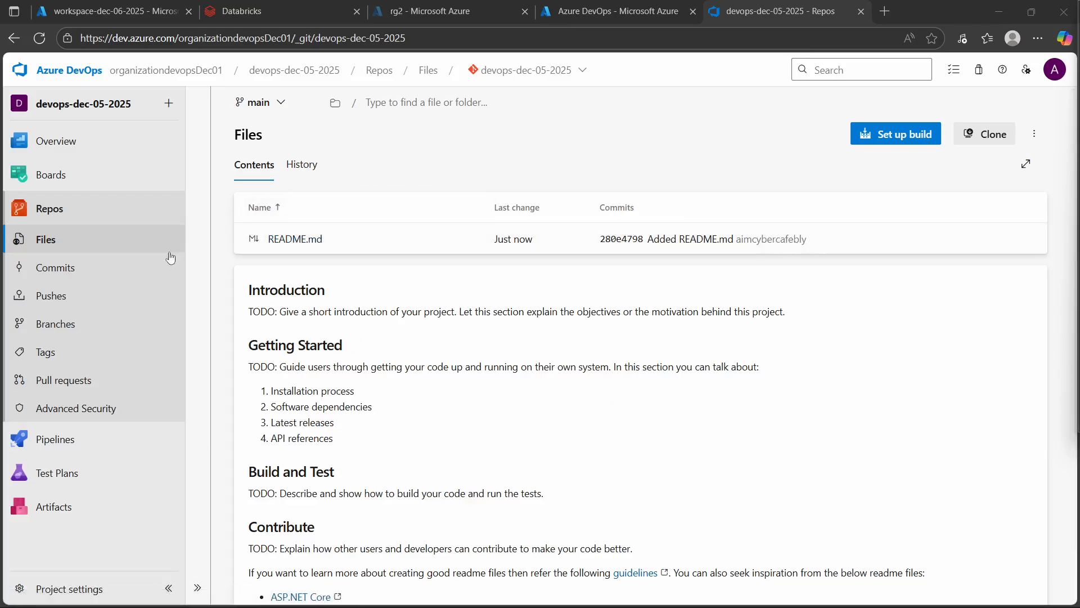
- View the contents, preview and commit history of README.md, then go back to the repository root
left_click(296, 239)
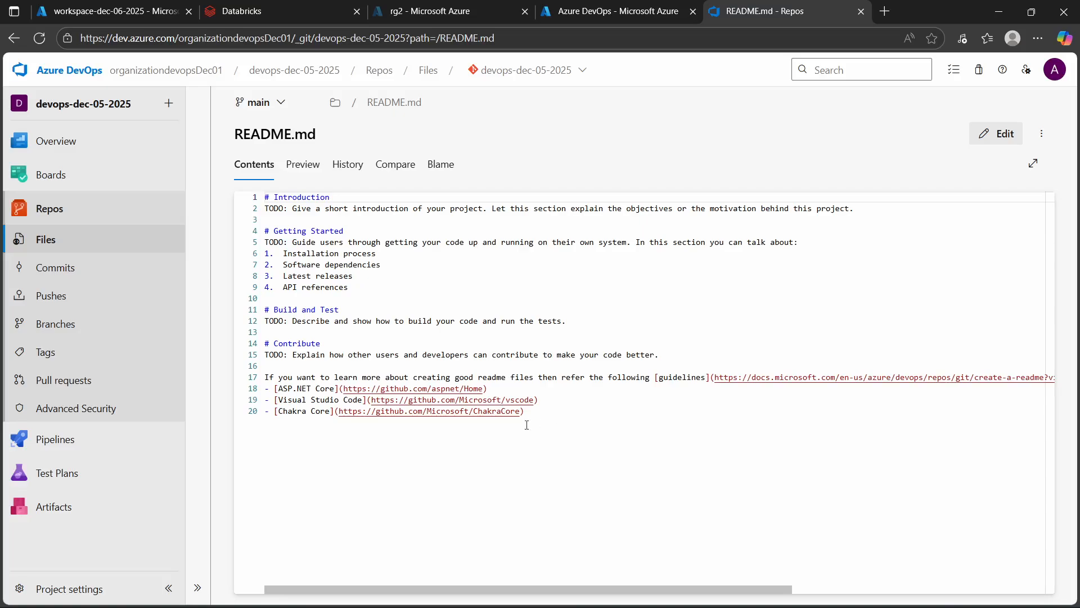
left_click(293, 175)
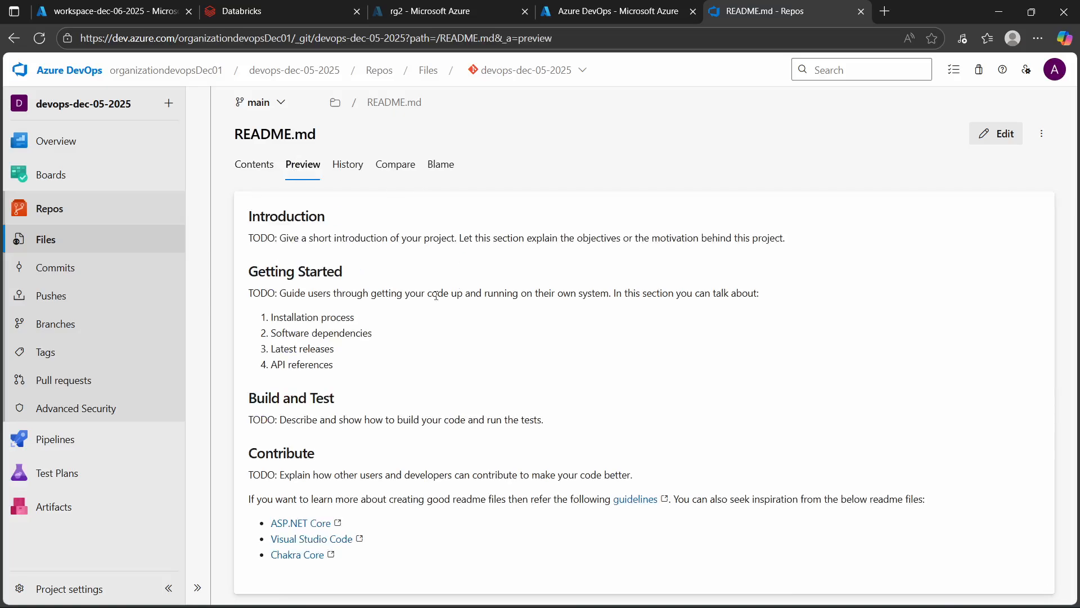
left_click(349, 165)
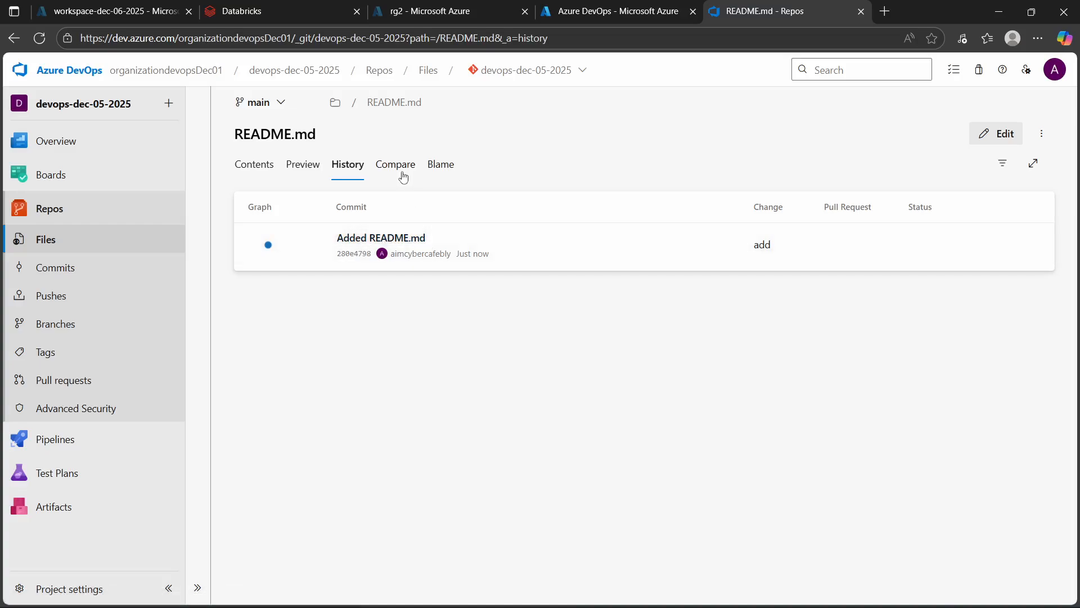
left_click(335, 102)
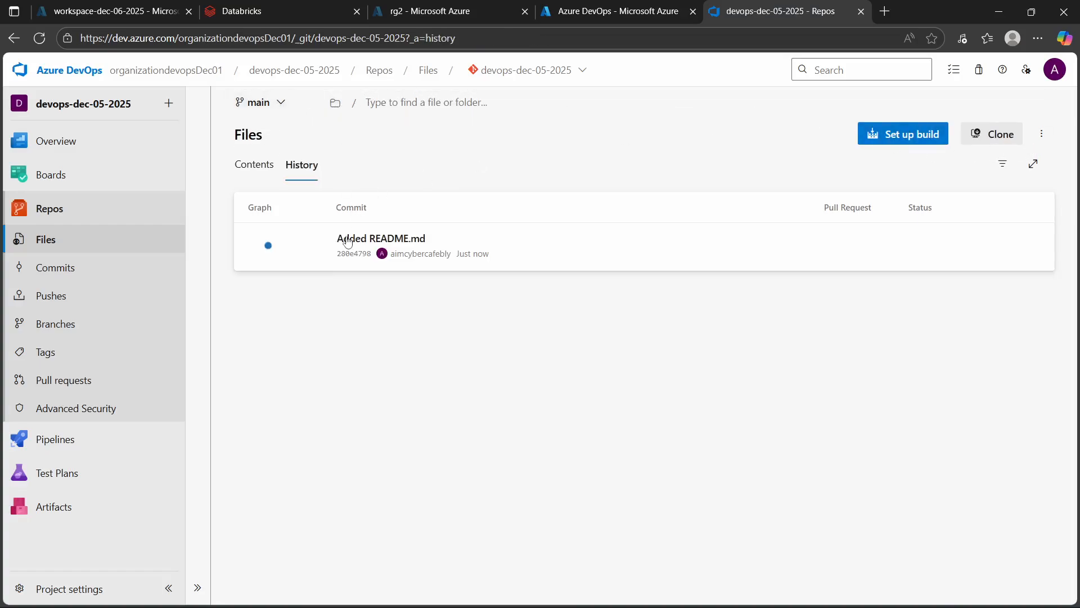
- Return to the repository's file contents and check the available branches and the new branch option
left_click(47, 245)
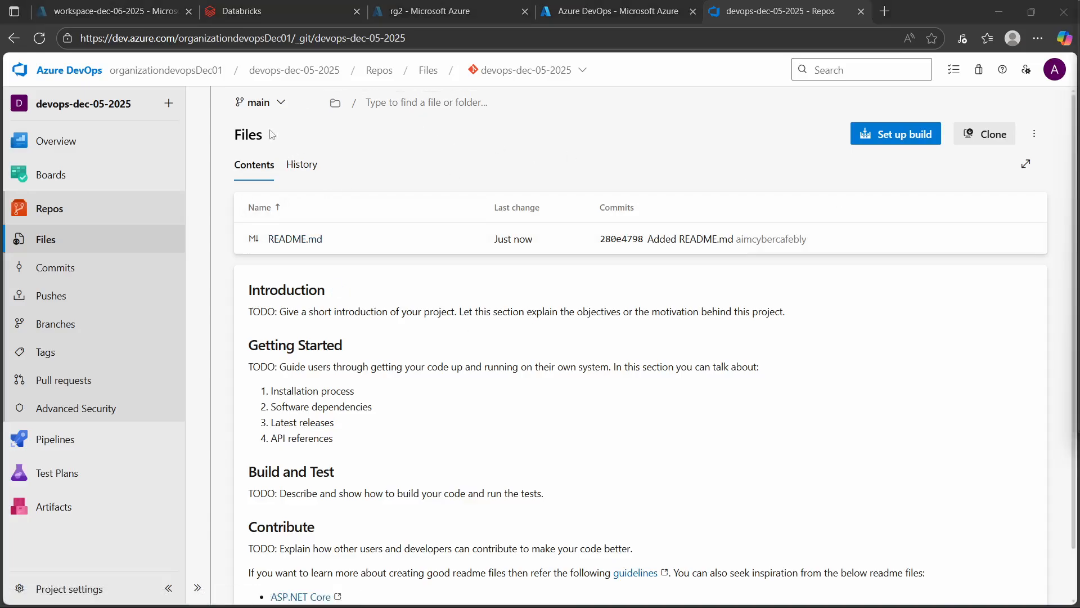
left_click(260, 103)
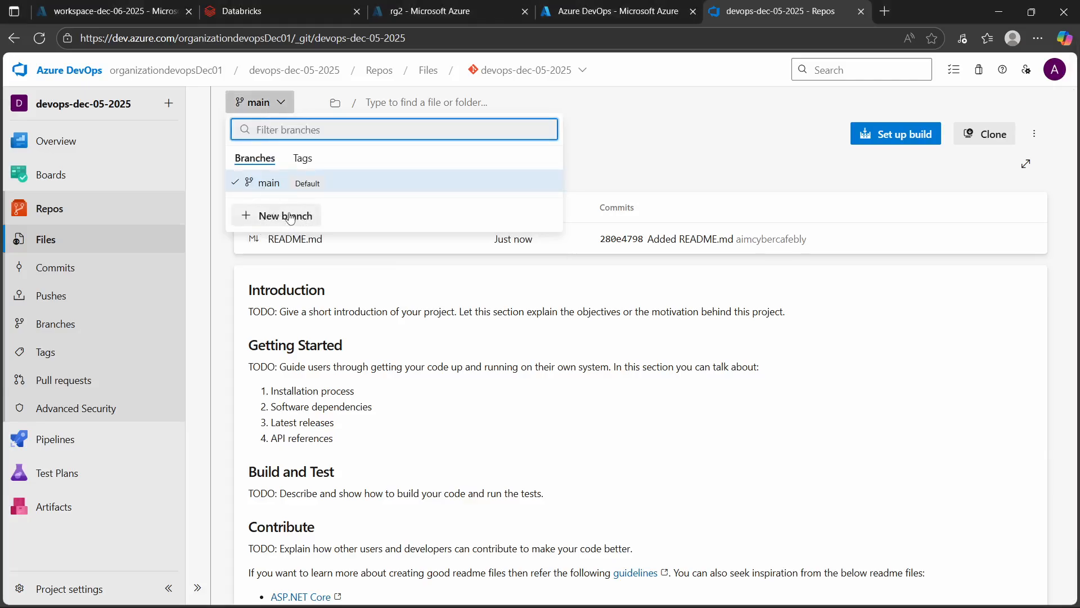
left_click(672, 145)
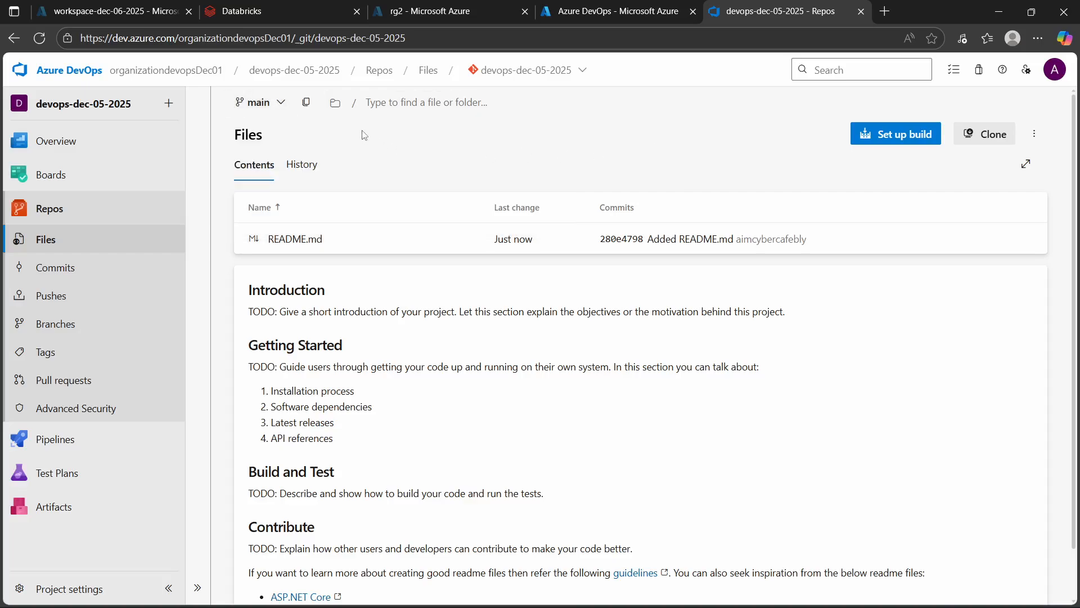
left_click(498, 73)
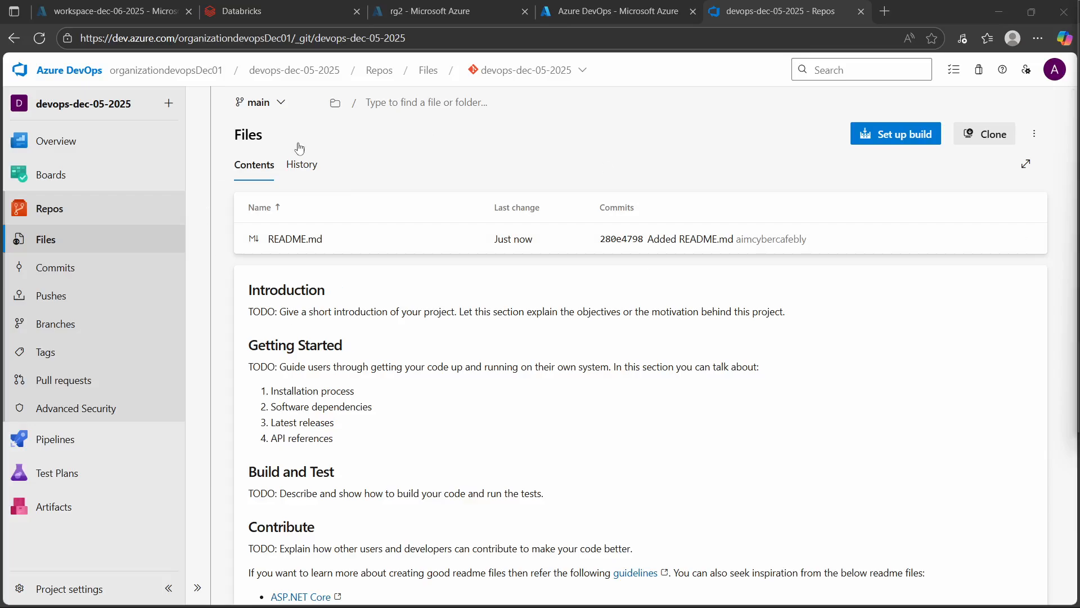
left_click(539, 71)
left_click(544, 73)
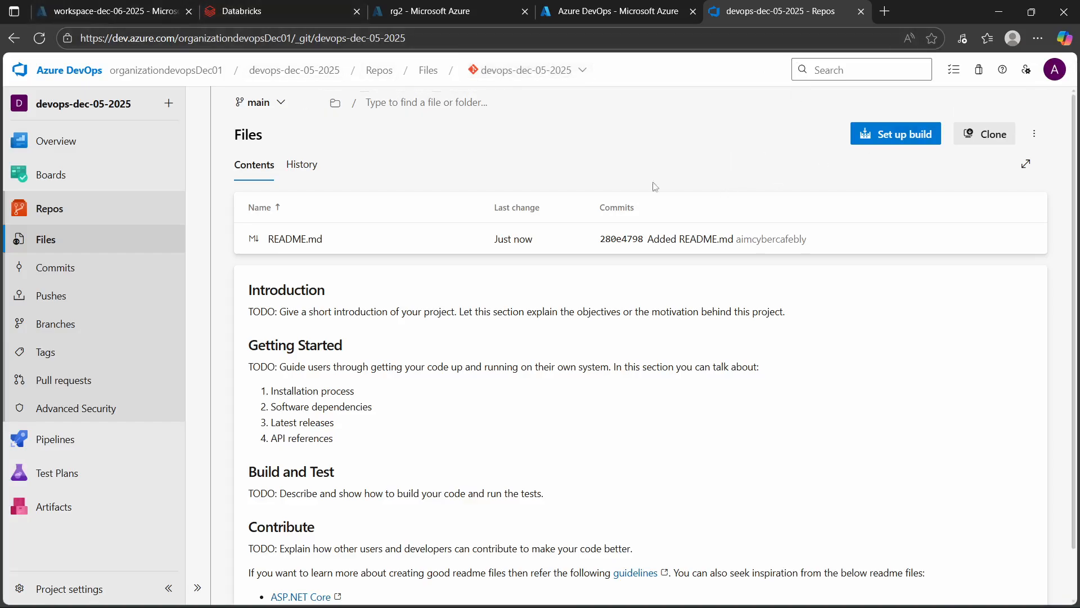
- Create a personal access token named devops-dec-05 for organizationdevopsDec01 with 30 days expiration and full access
left_click(1027, 72)
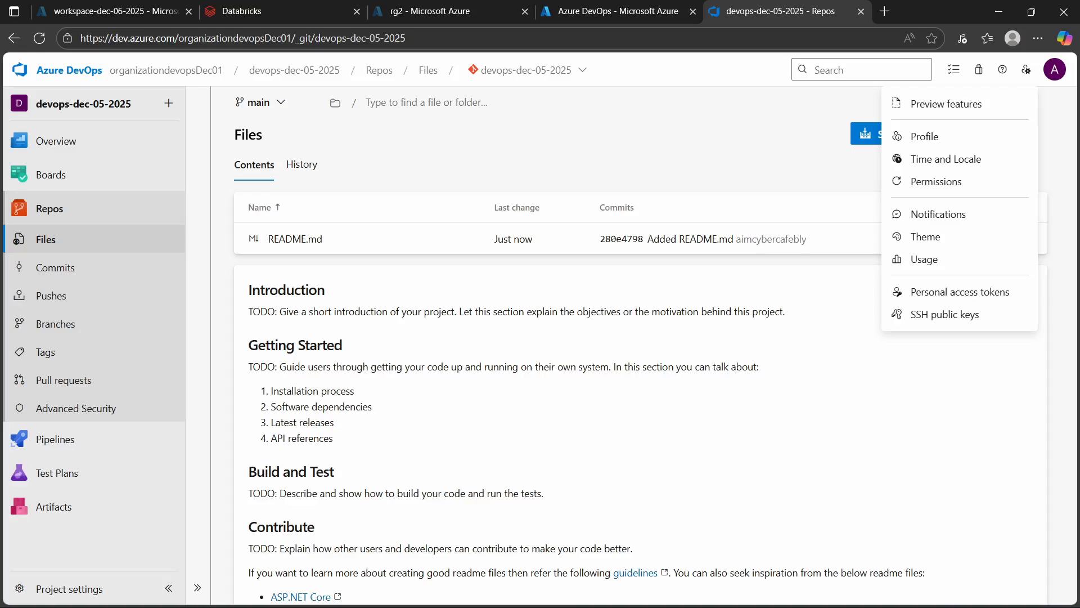
left_click(1026, 69)
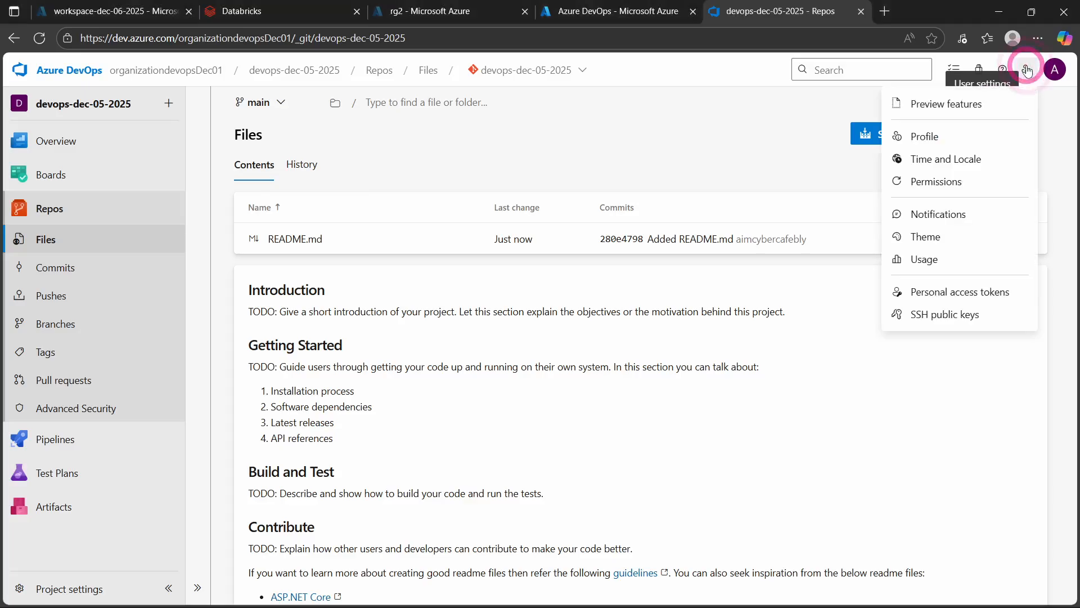
left_click(945, 291)
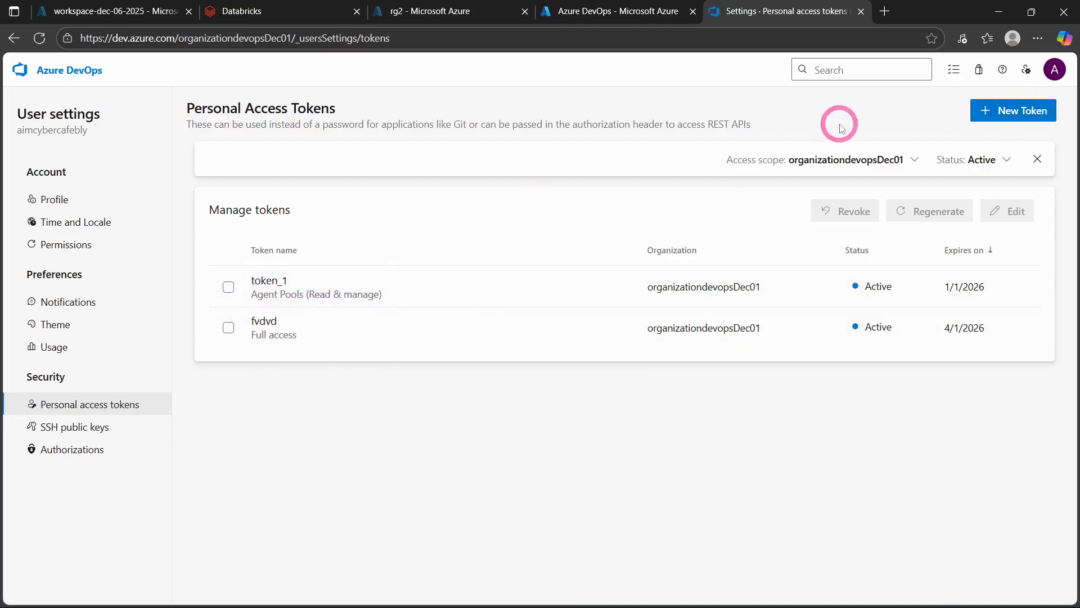
left_click(1025, 110)
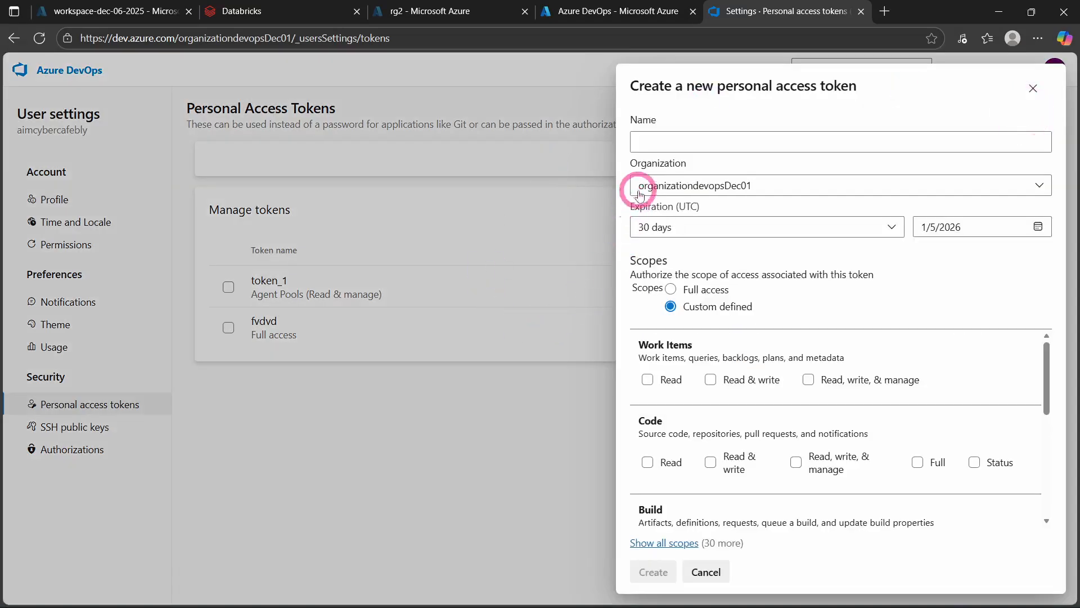
left_click(684, 144)
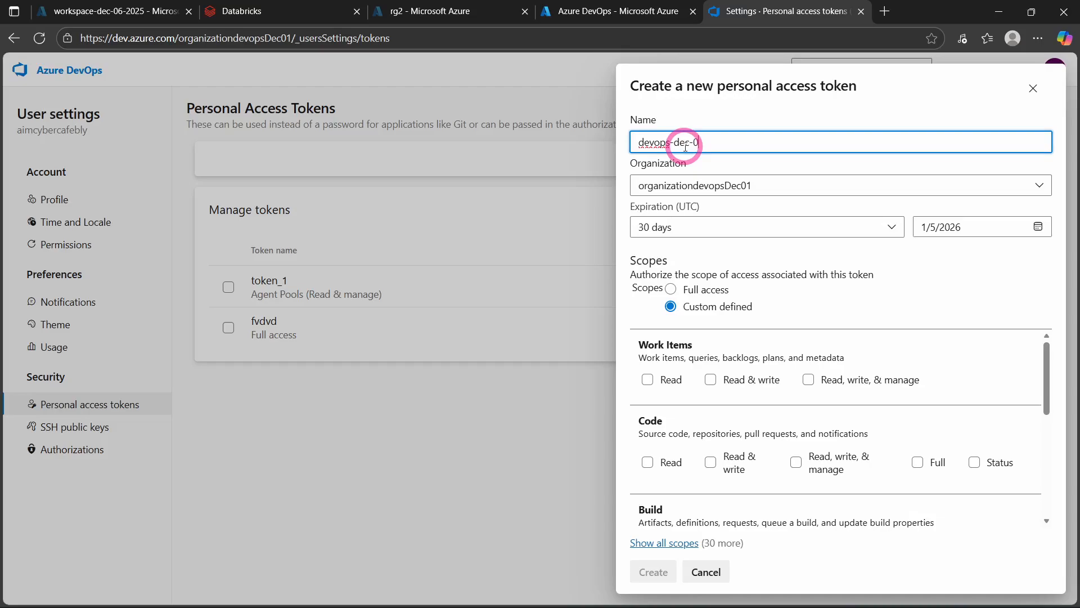
type("devops-dec-05")
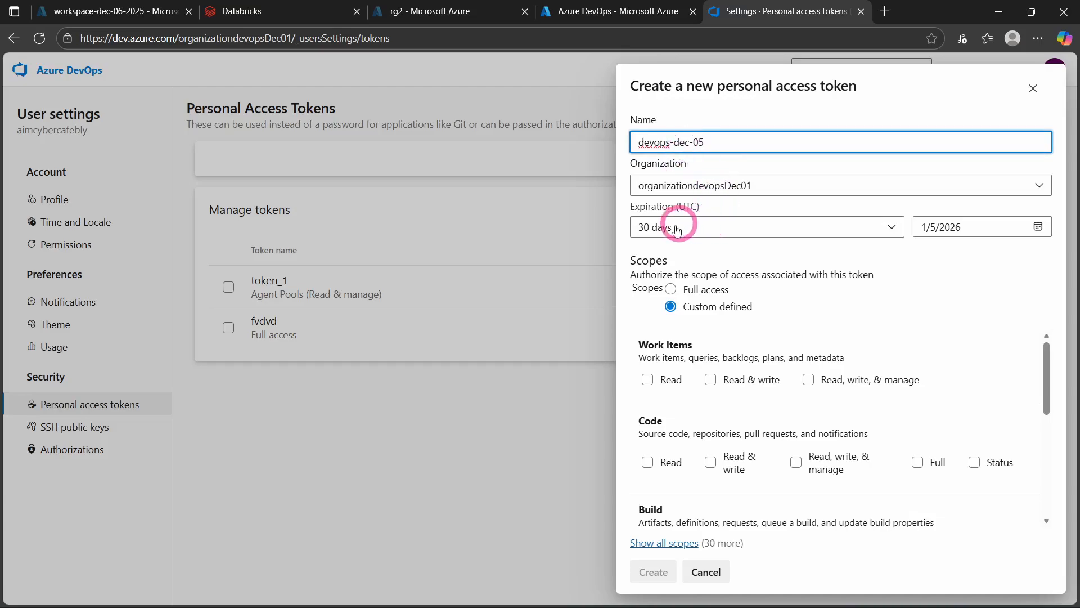
left_click(671, 290)
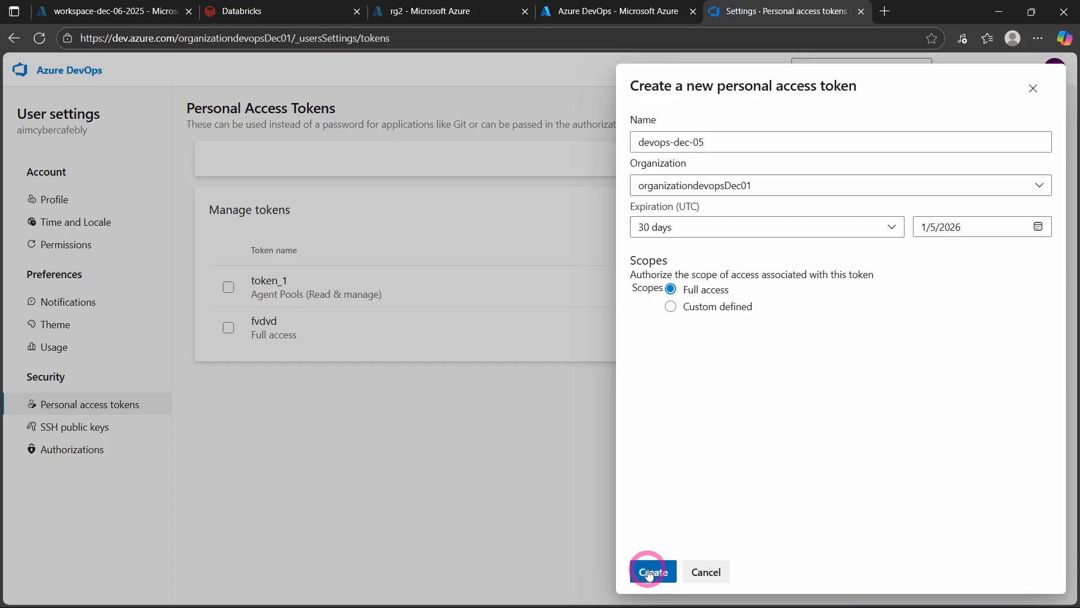
left_click(650, 573)
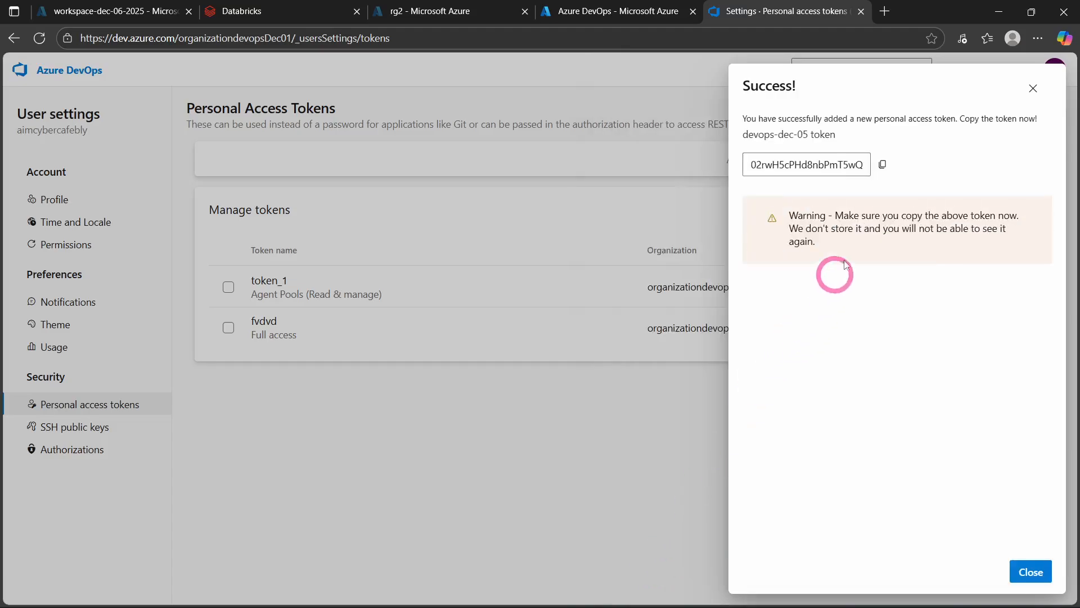
- Copy the generated personal access token, close its dialog and paste the token into a new browser tab's address field
left_click(882, 164)
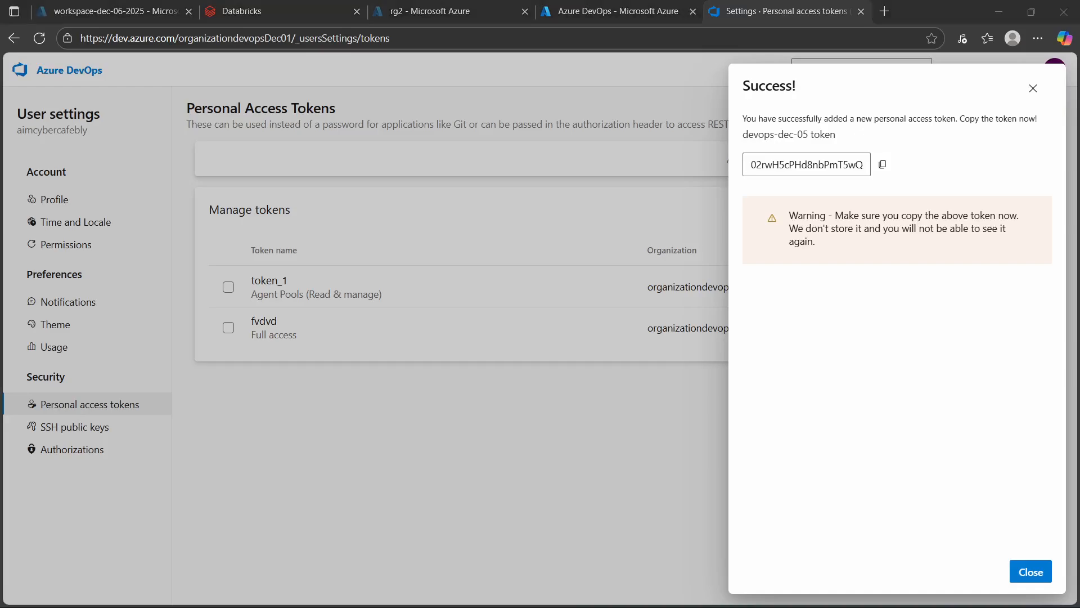
left_click(1030, 571)
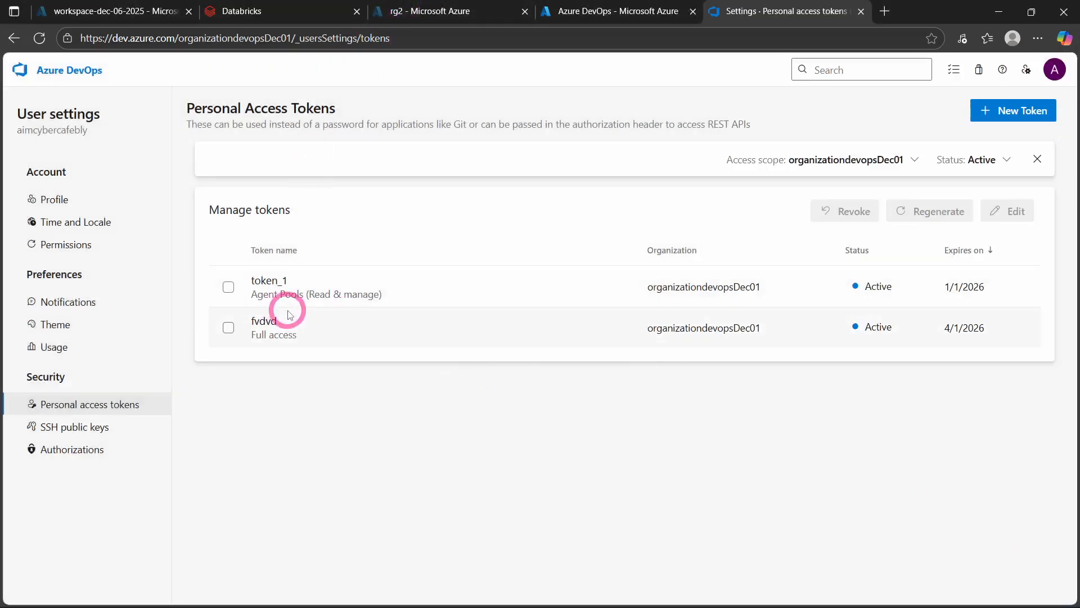
left_click(885, 9)
key("ctrl+v")
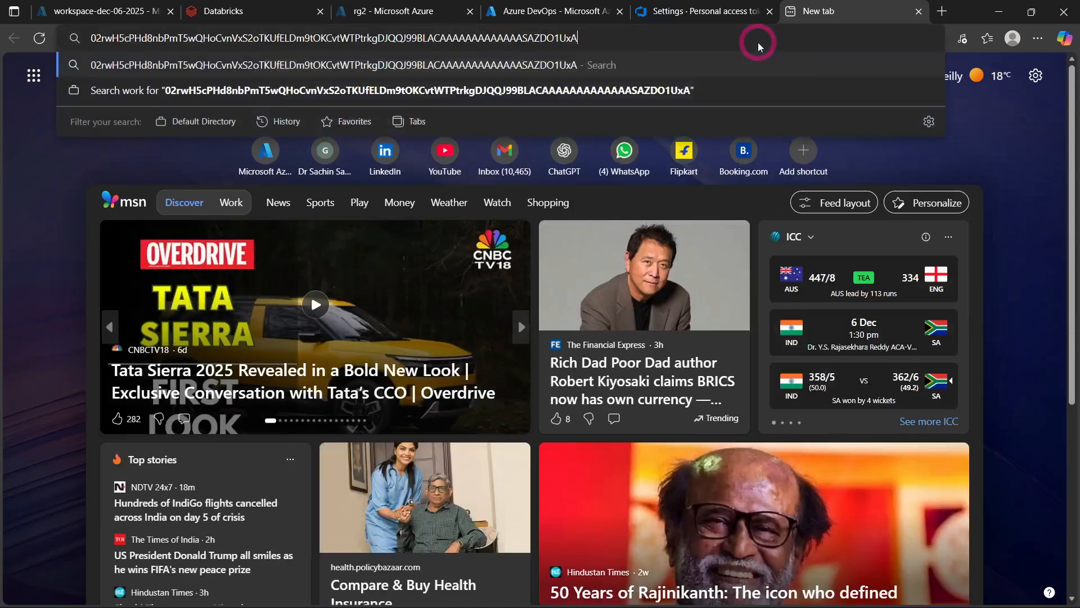
- Switch to Databricks and view the Git provider choices for creating a Git folder, leaving without creating one
left_click(153, 6)
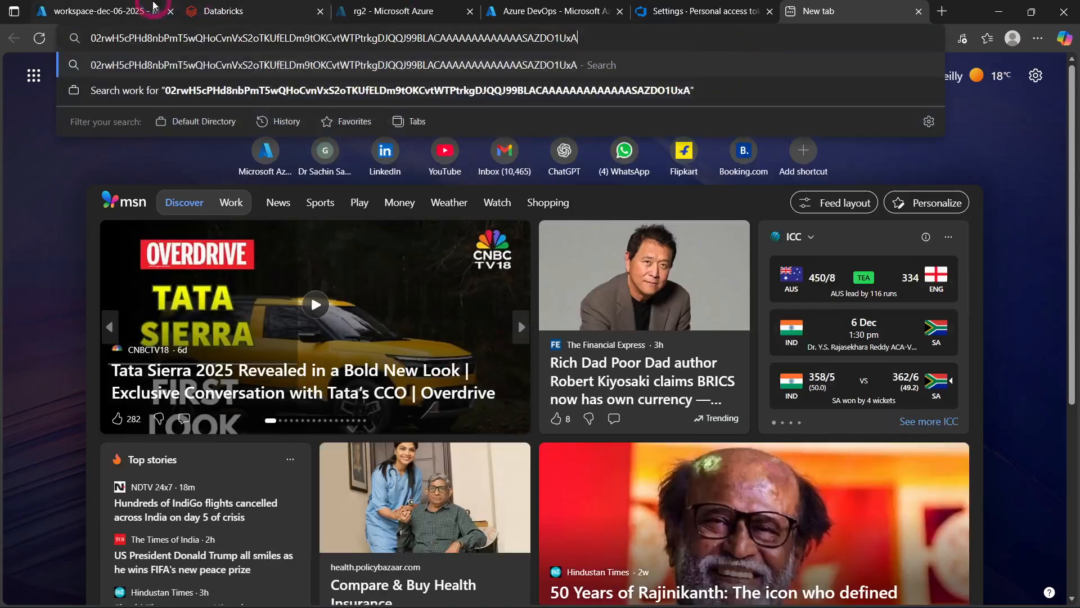
left_click(258, 10)
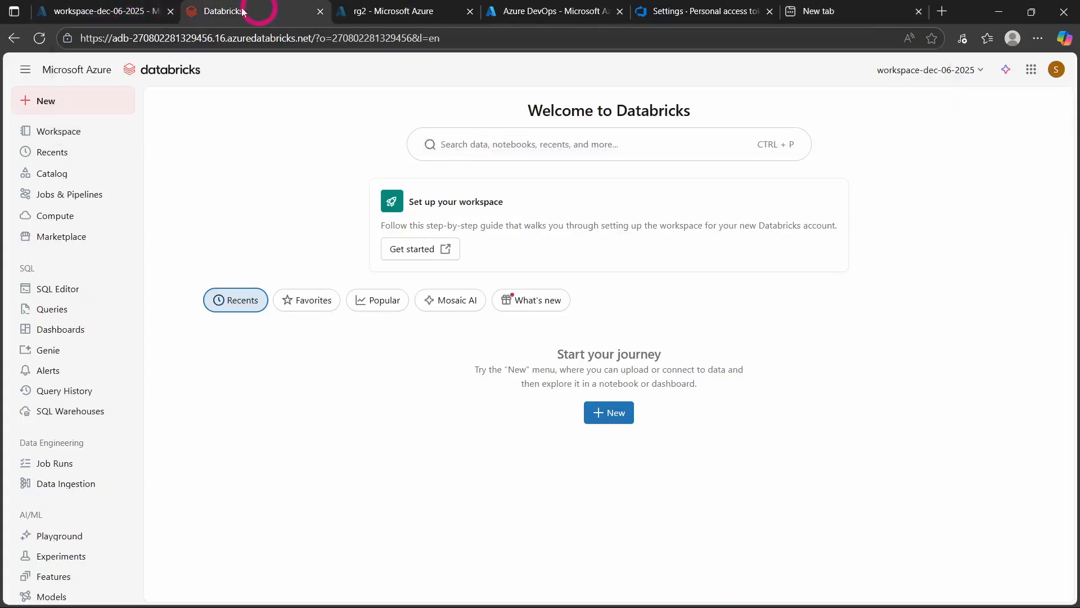
left_click(54, 106)
mouse_move(193, 404)
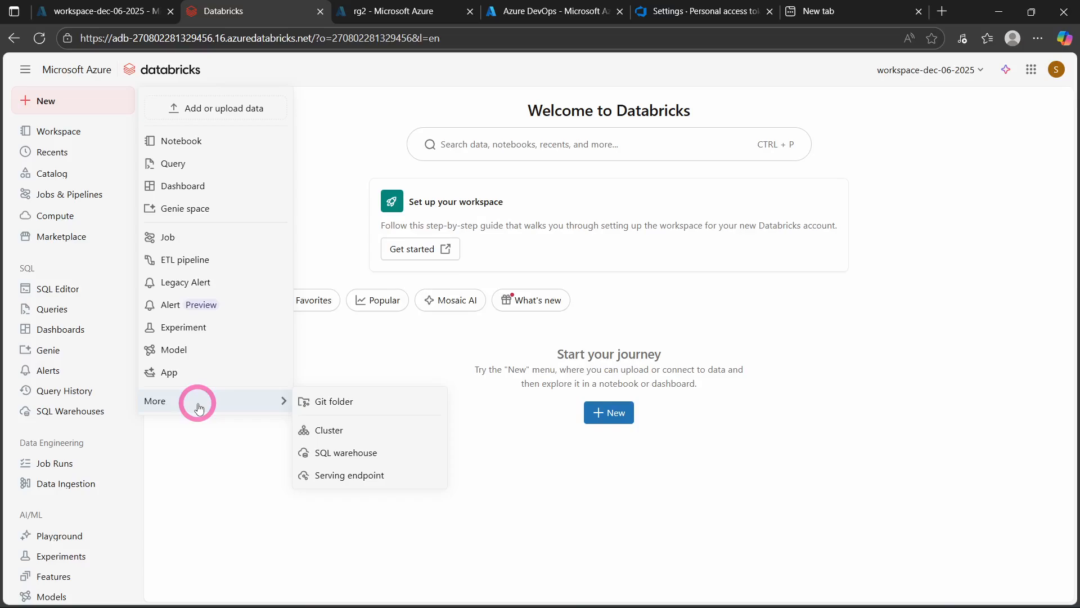
left_click(355, 400)
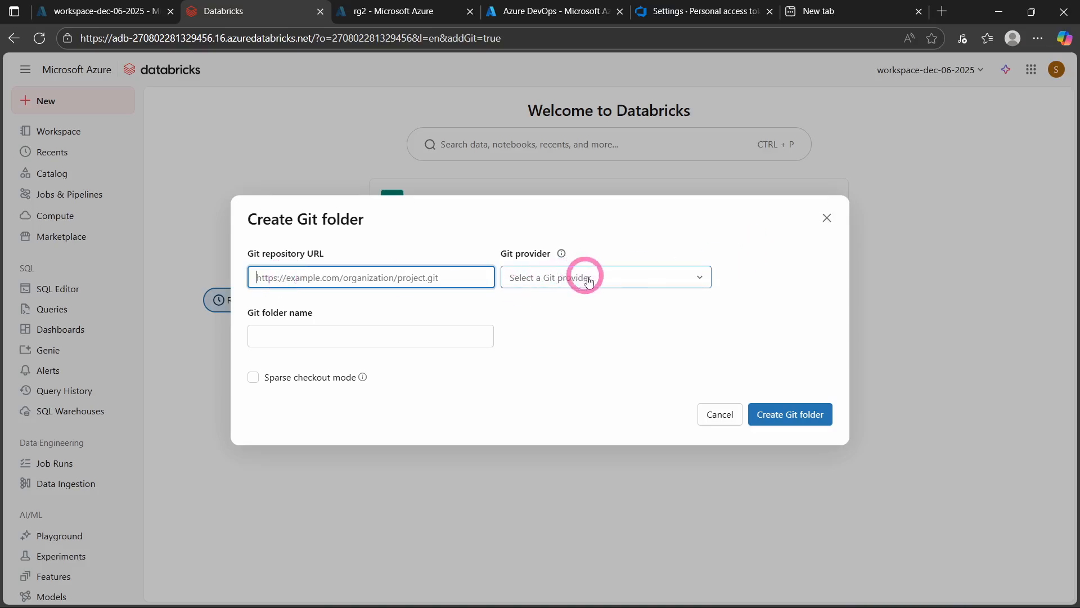
left_click(615, 282)
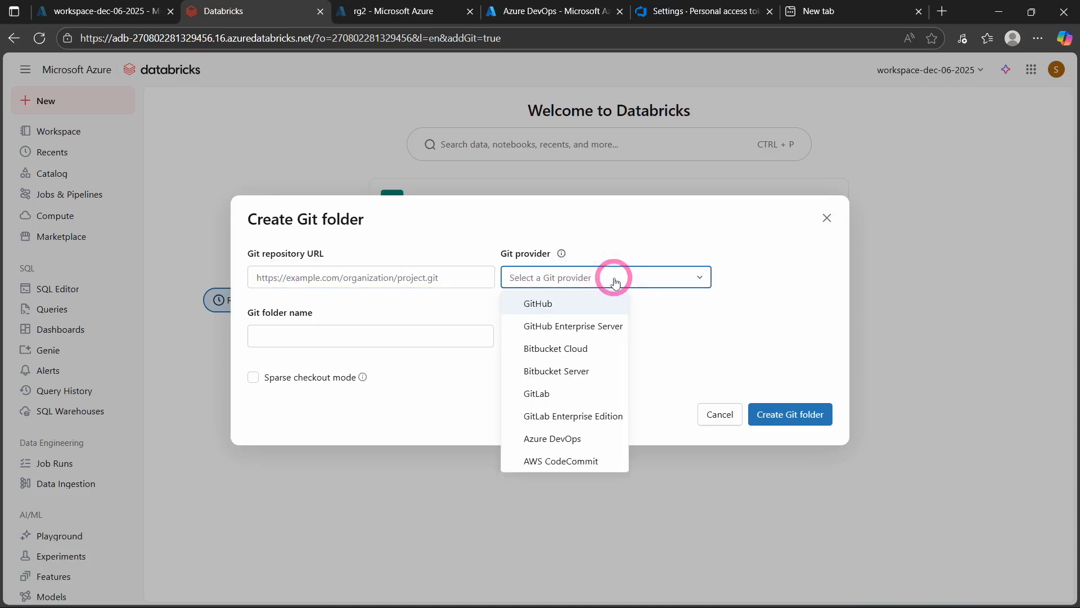
left_click(614, 282)
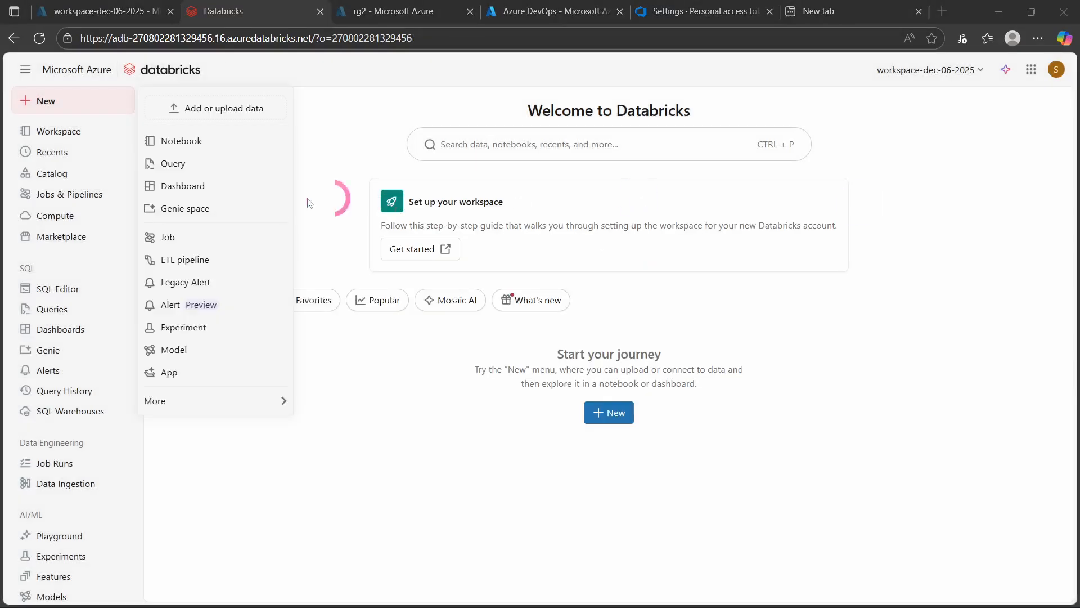
mouse_move(176, 401)
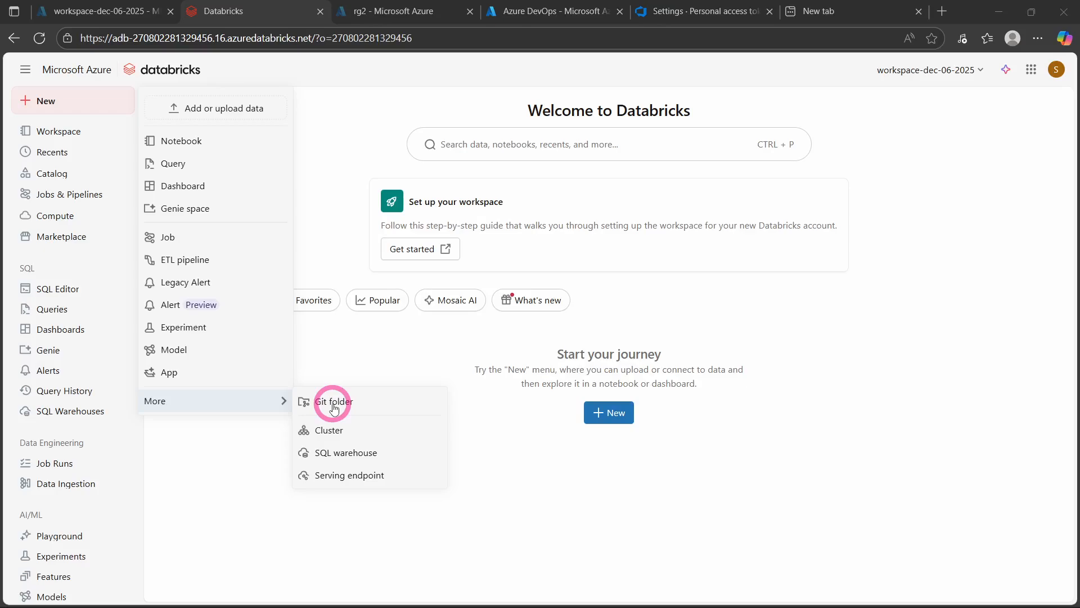
left_click(920, 233)
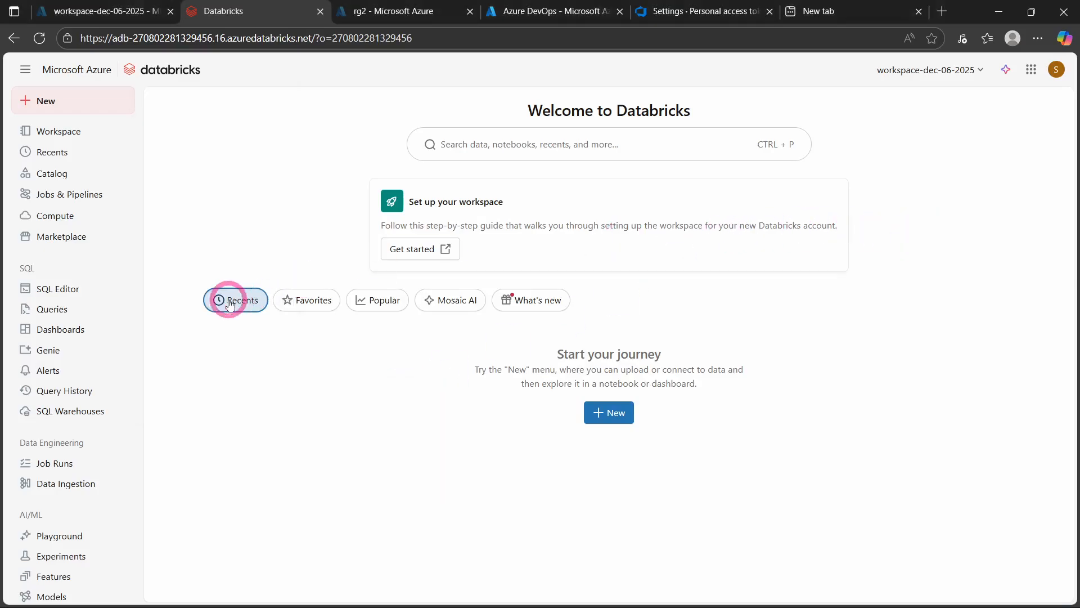
- Start a new Git credential in the Databricks linked accounts settings, keeping Azure DevOps (Personal access token) as the Git provider
left_click(1056, 73)
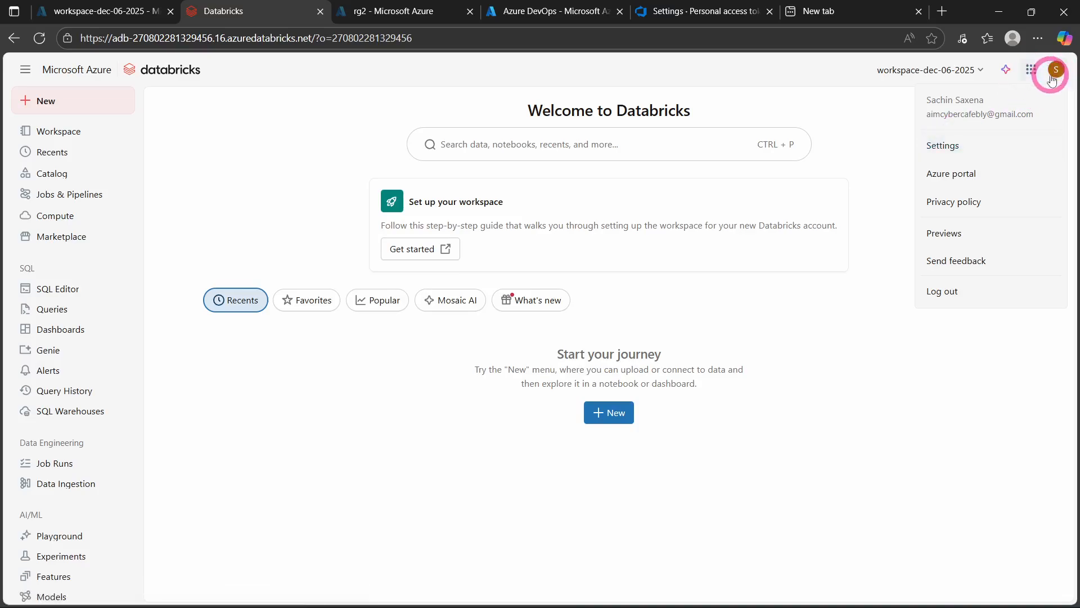
left_click(955, 147)
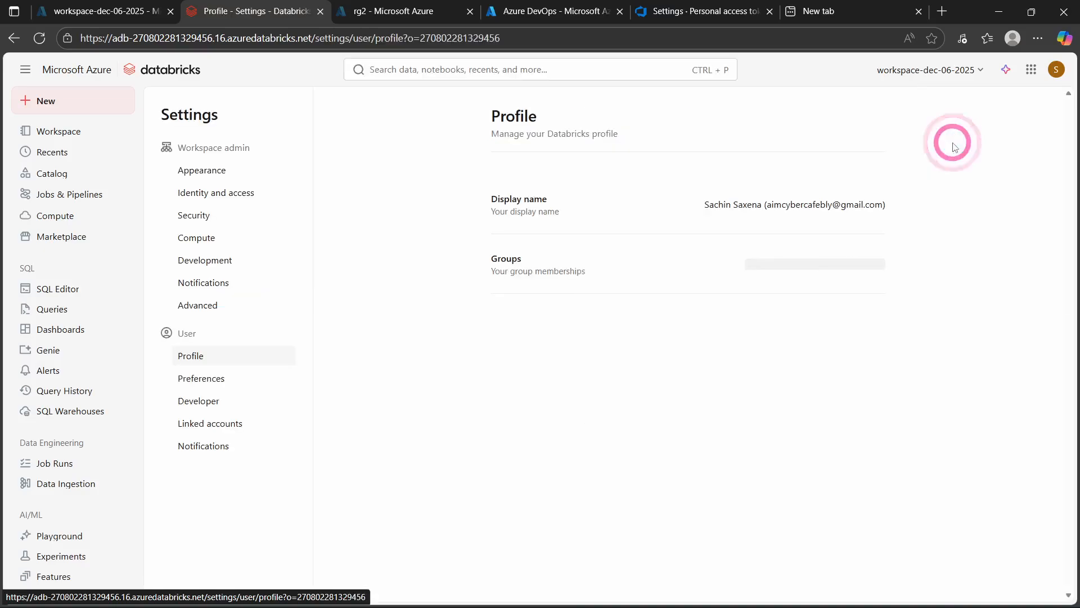
left_click(197, 429)
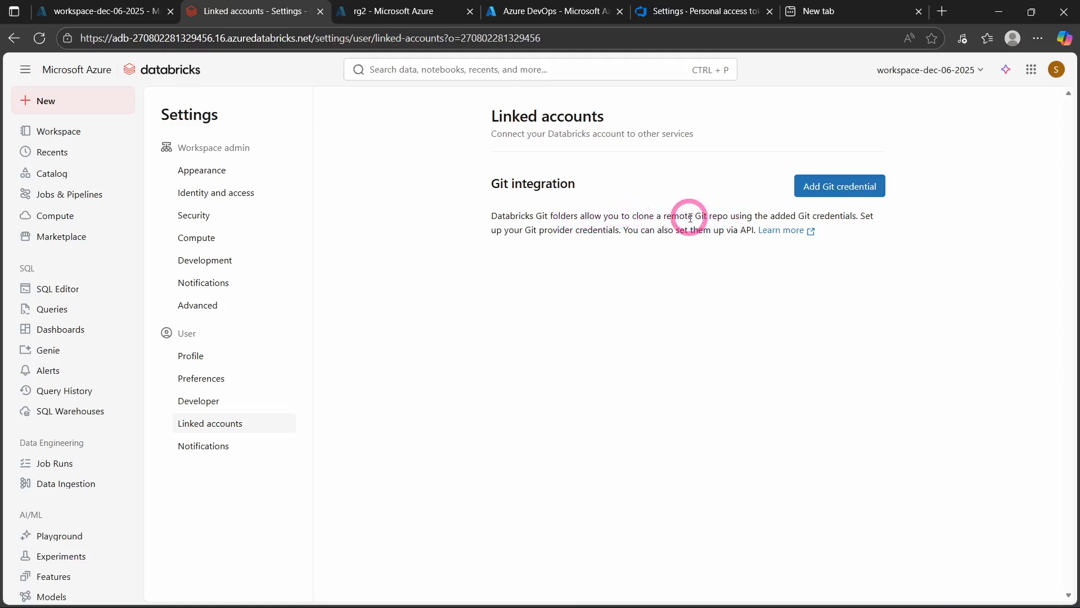
left_click(847, 191)
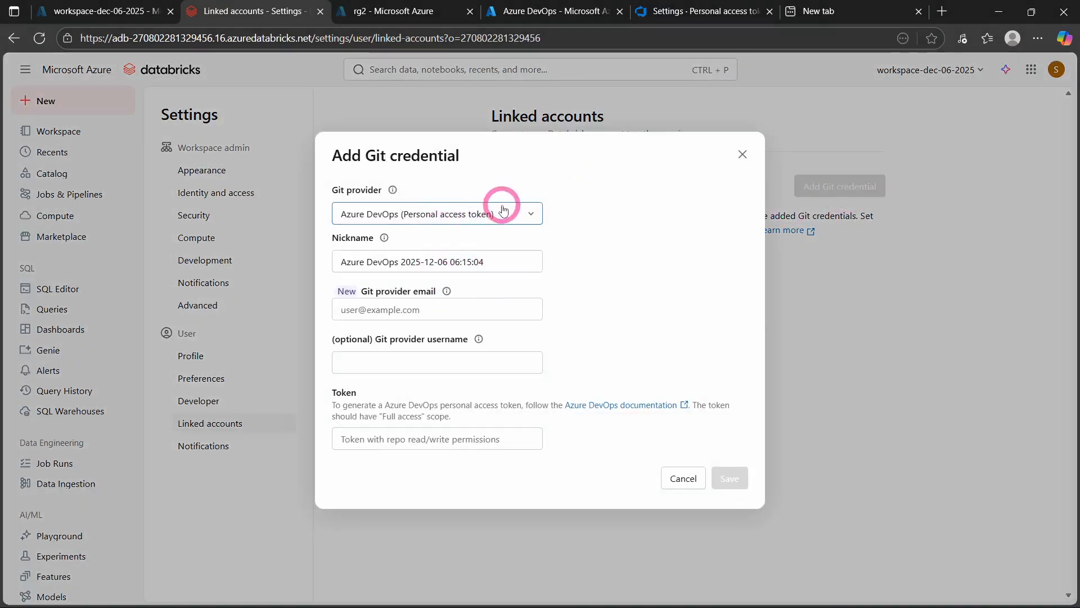
left_click(502, 216)
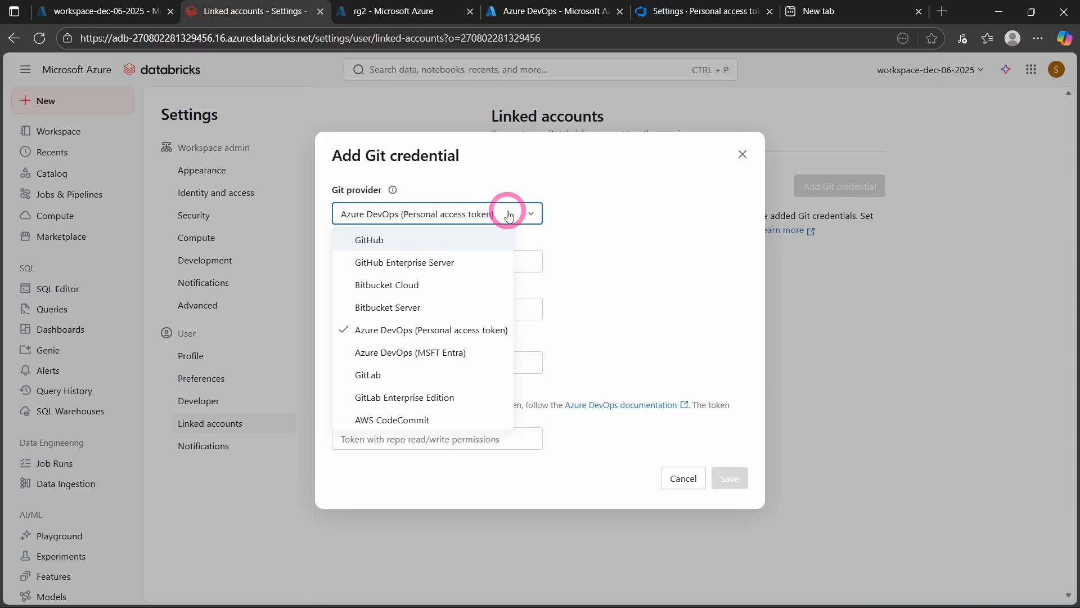
left_click(508, 216)
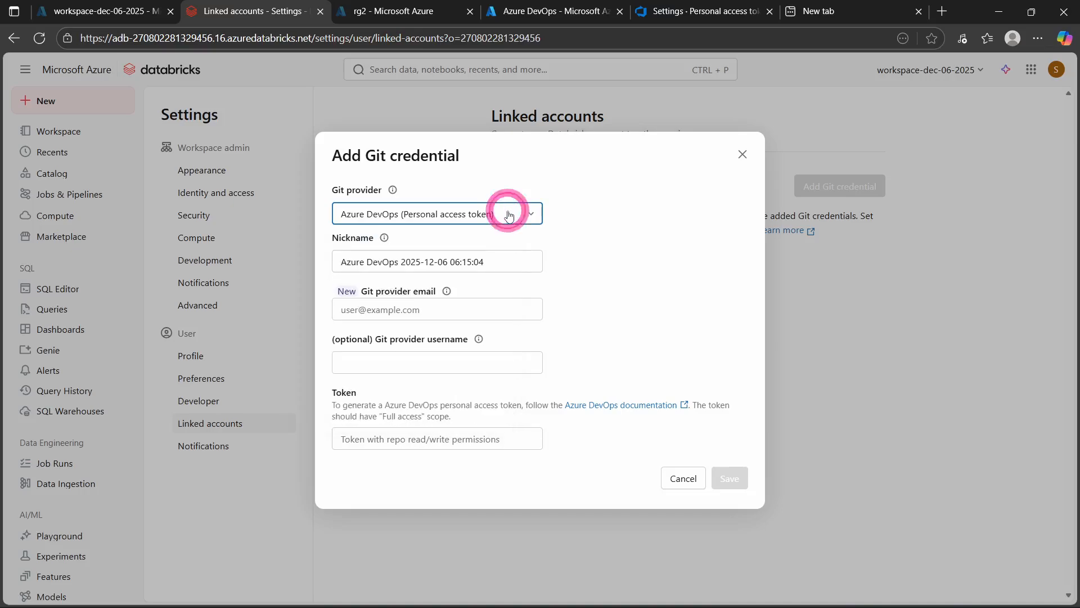
- Enter the Git provider email, paste the personal access token, save the Azure DevOps credential, and decline saving the password in the browser
left_click(443, 310)
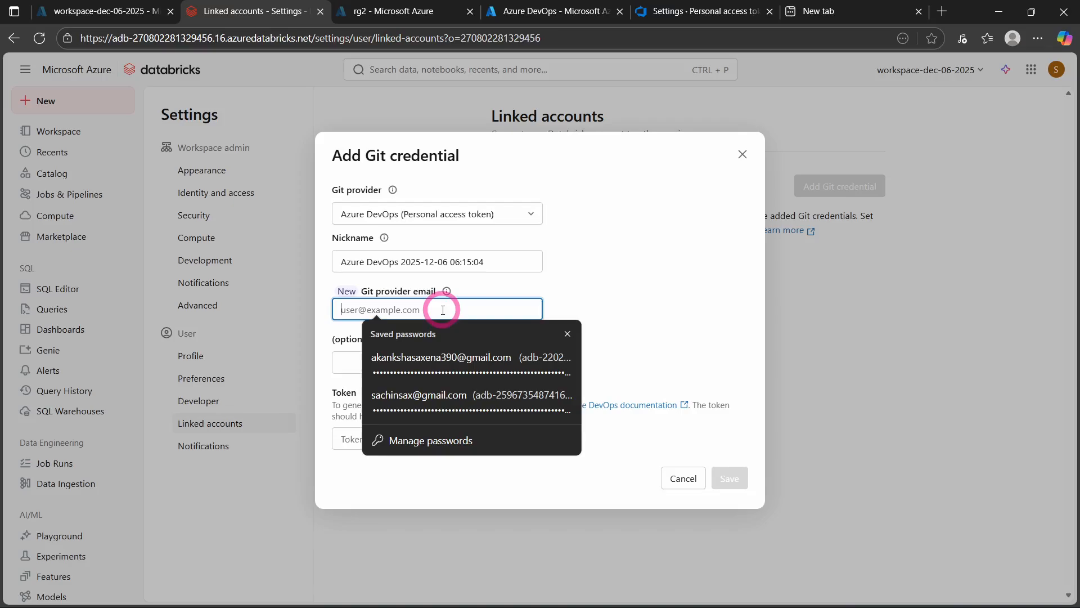
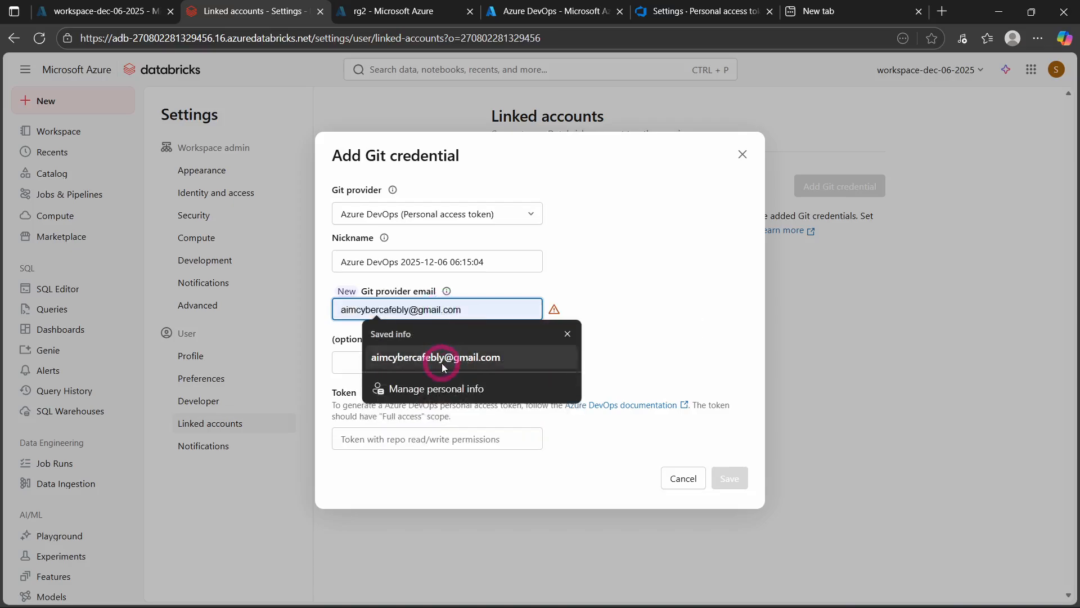
left_click(443, 359)
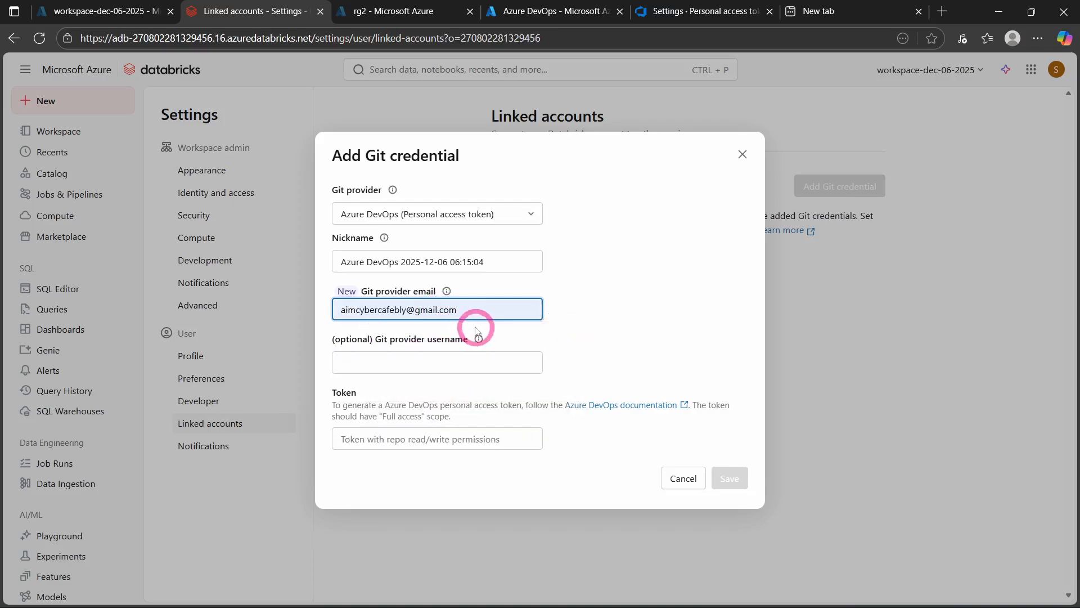
left_click(395, 438)
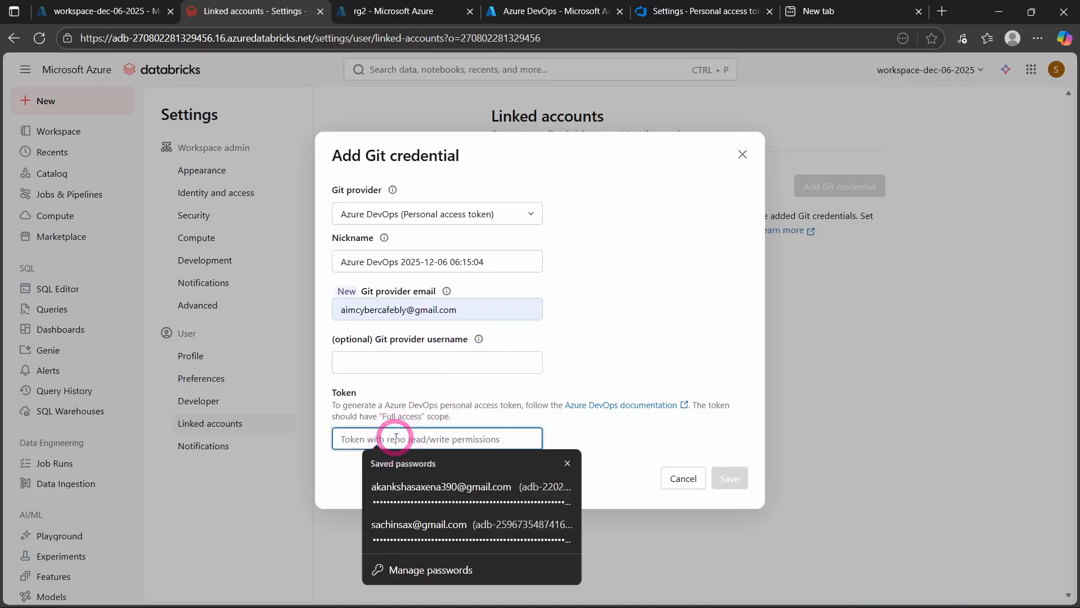
key("ctrl+v")
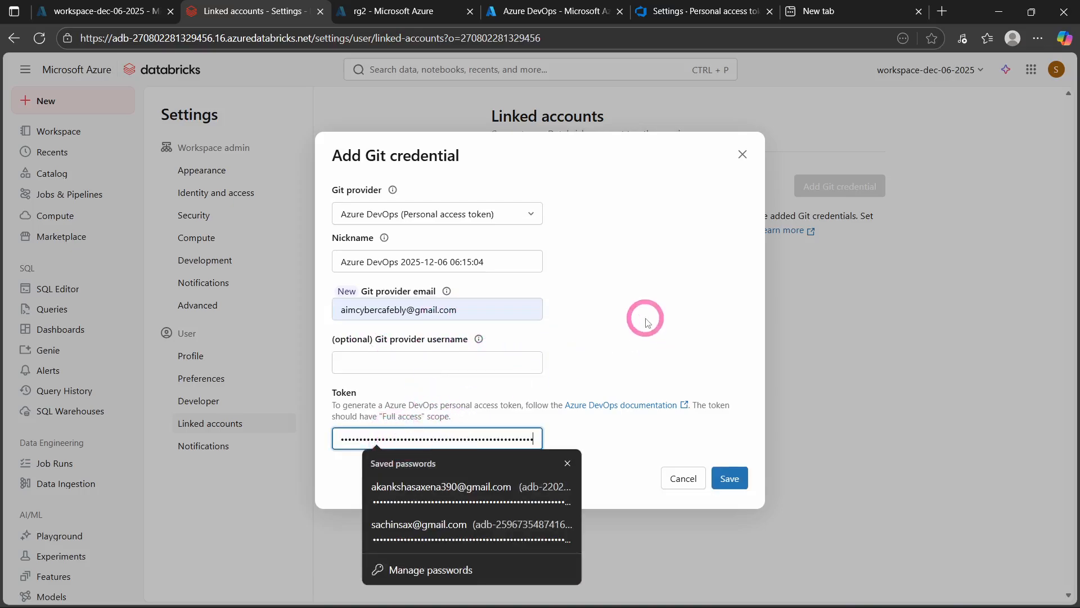
left_click(645, 317)
left_click(733, 477)
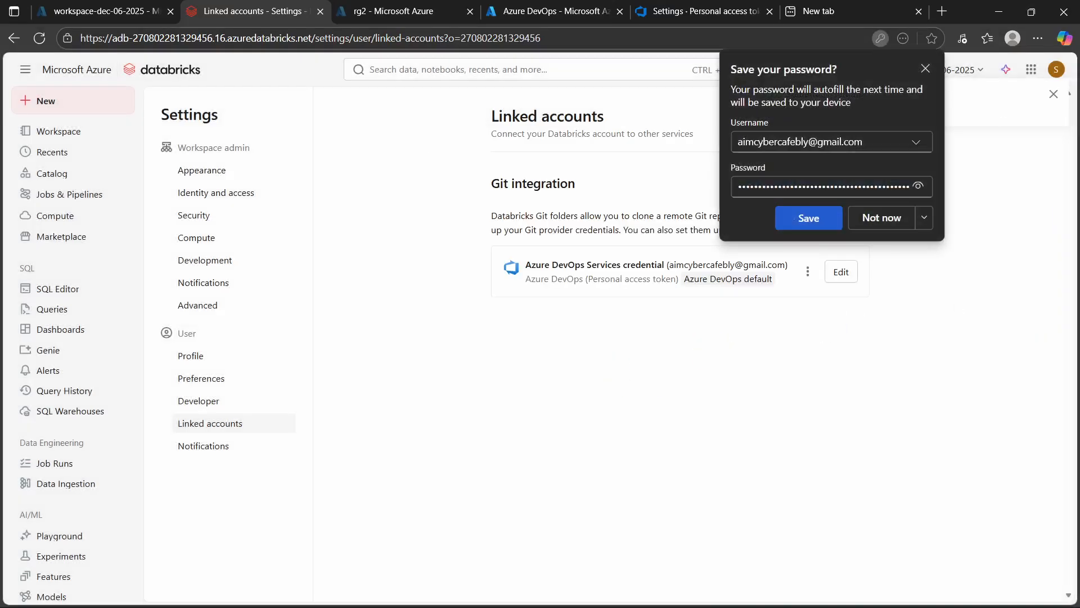
left_click(881, 218)
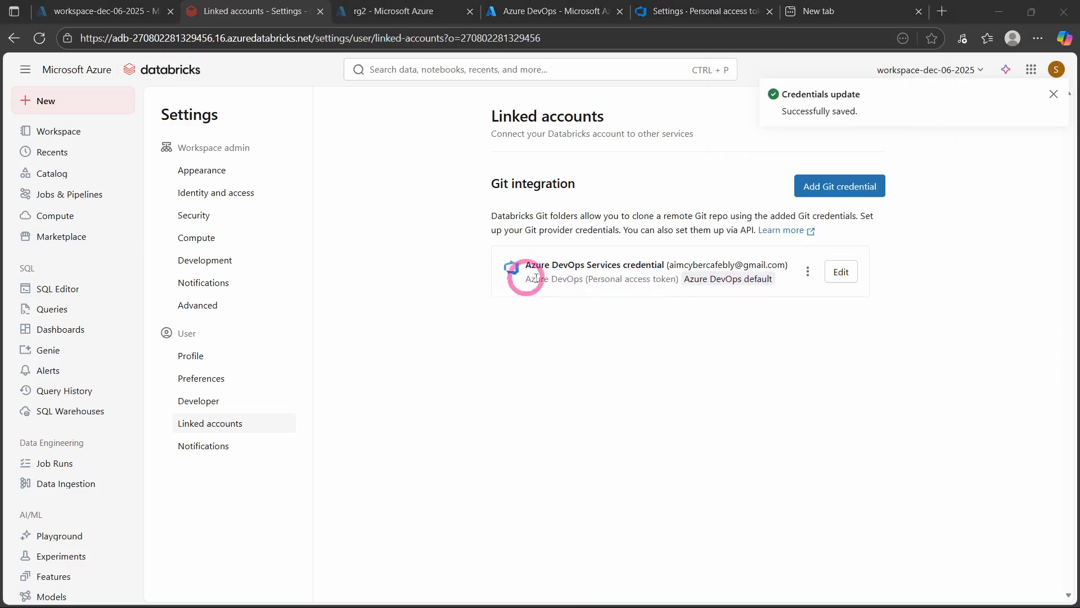
- Review the saved Azure DevOps Services credential's details without changing them, and dismiss the notification
left_click(841, 272)
left_click(364, 342)
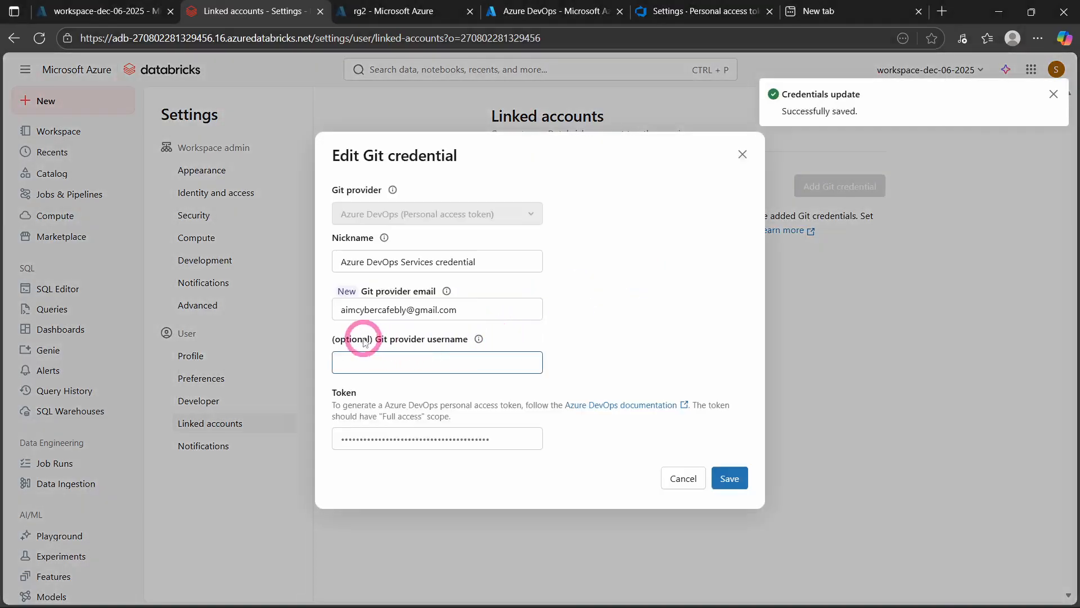
left_click(667, 474)
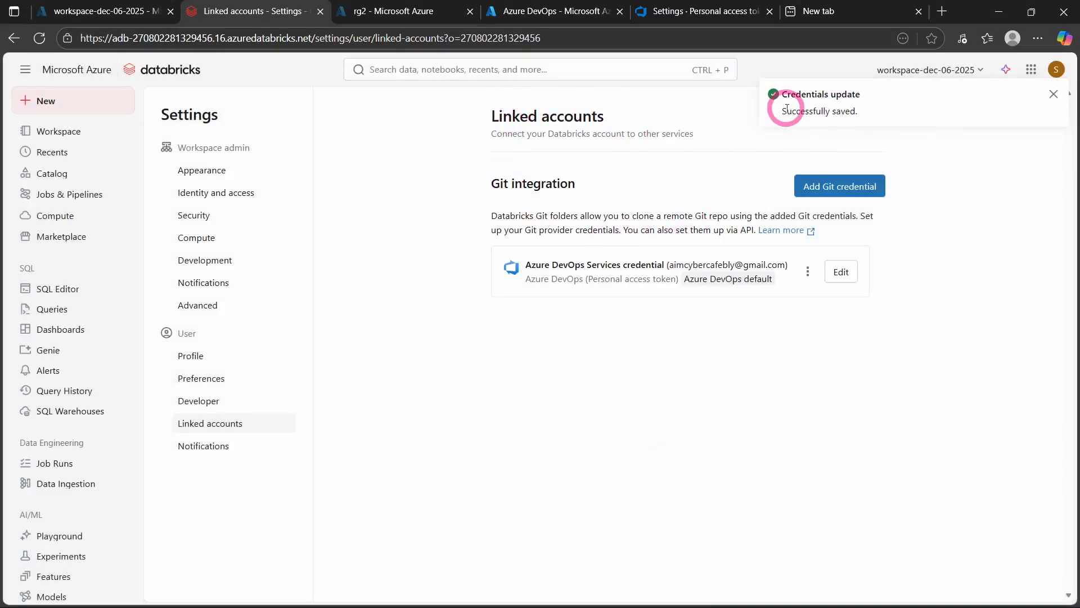
left_click(1053, 94)
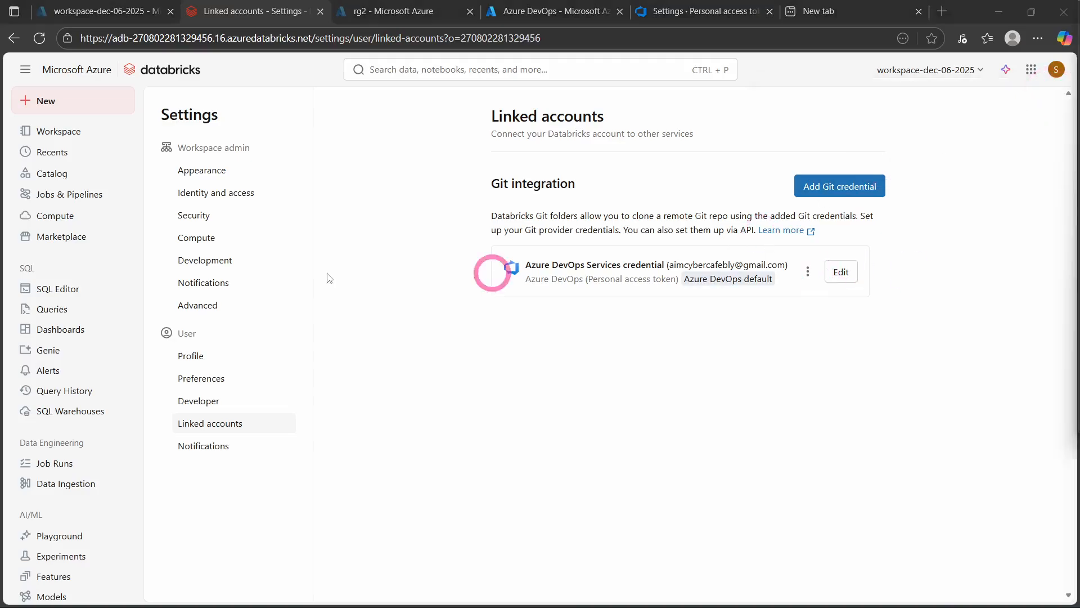
- Switch to Azure DevOps and open the repository files of the devops-dec-05-2025 project
left_click(675, 16)
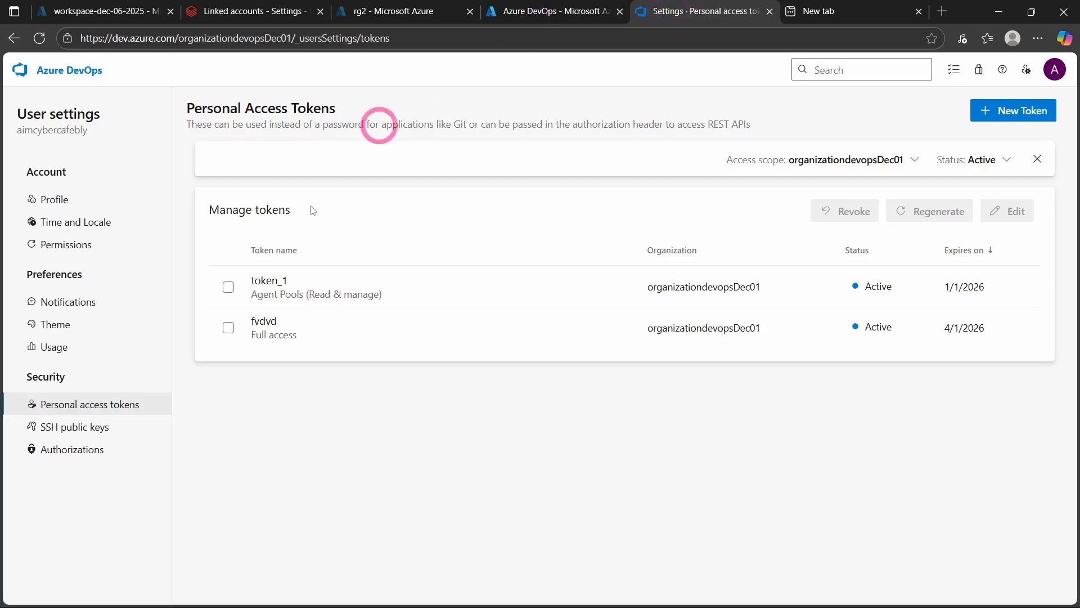
left_click(62, 72)
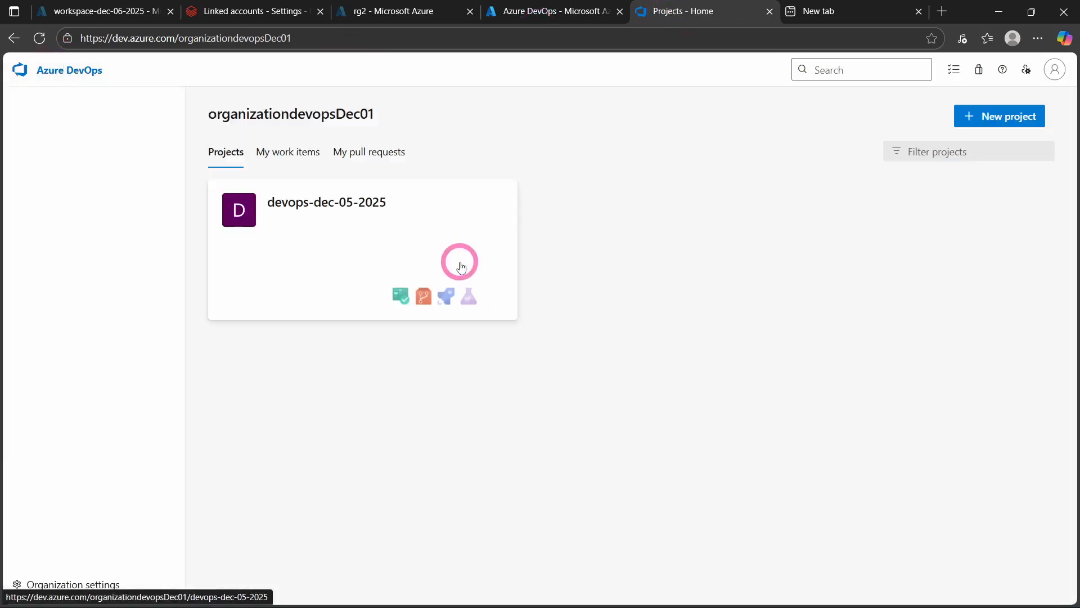
left_click(299, 215)
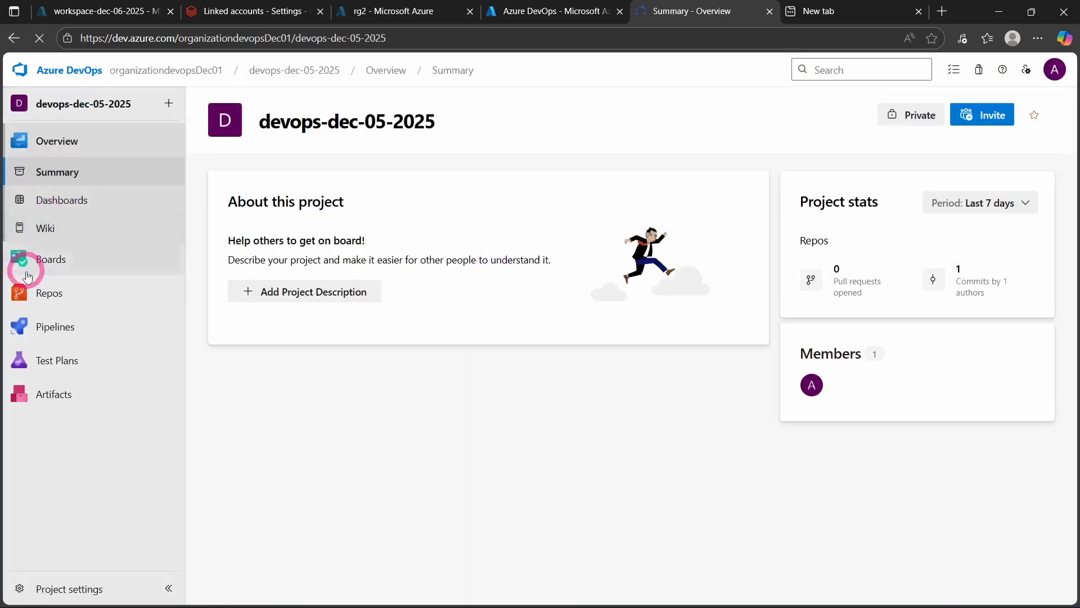
mouse_move(41, 310)
left_click(233, 319)
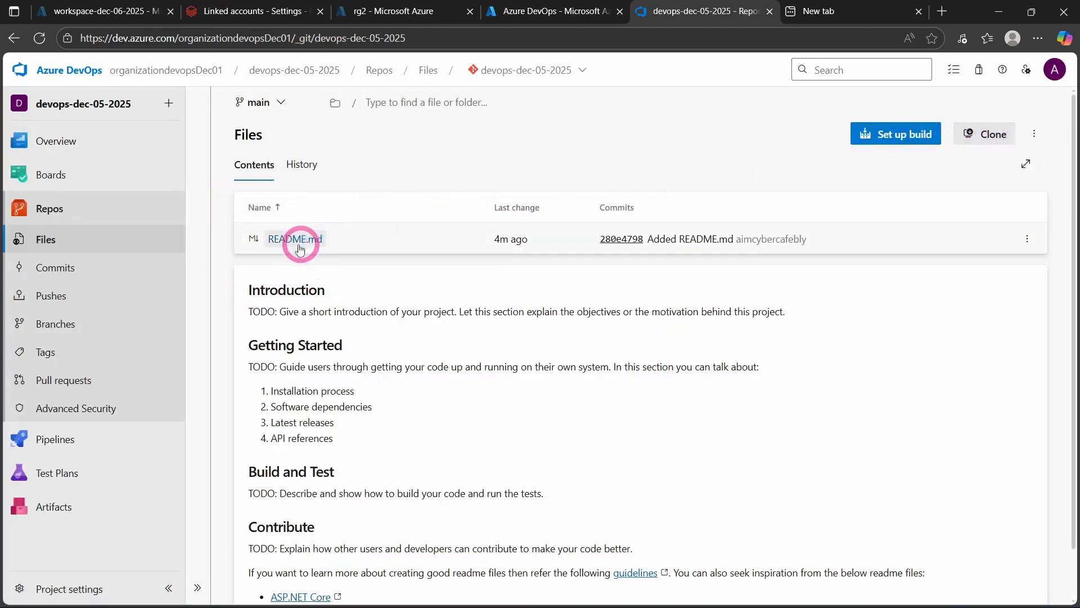
- Copy the HTTPS clone URL of the devops-dec-05-2025 repository
left_click(994, 133)
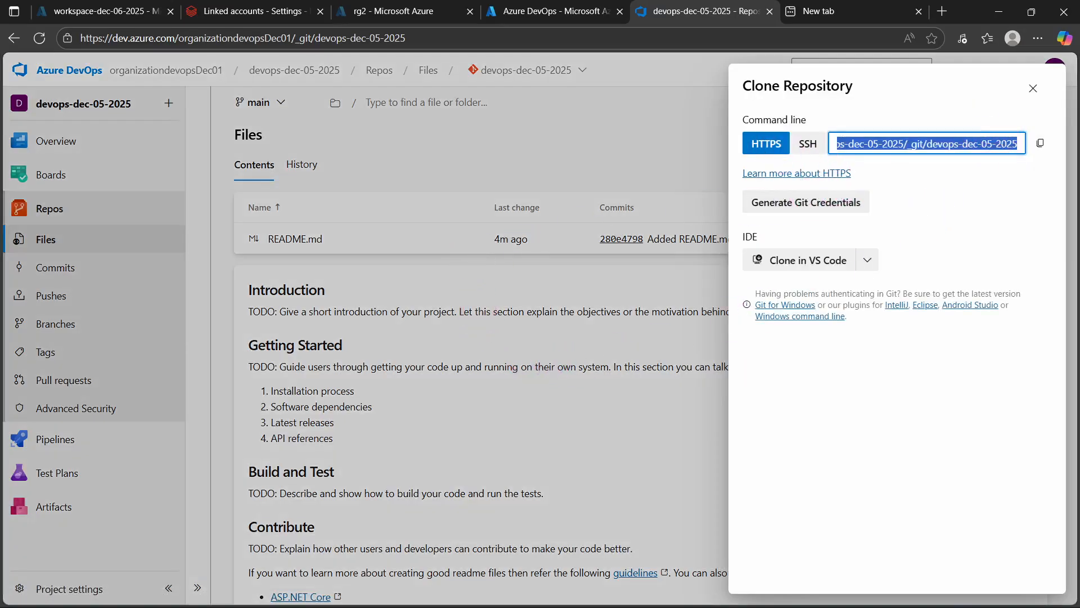
left_click(1035, 91)
left_click(984, 136)
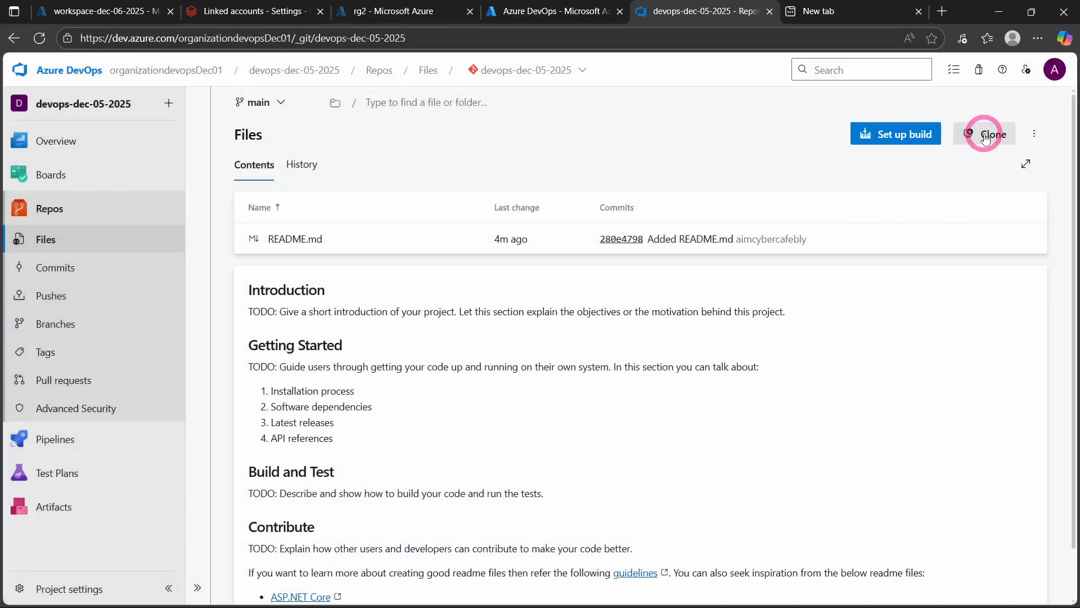
left_click(985, 136)
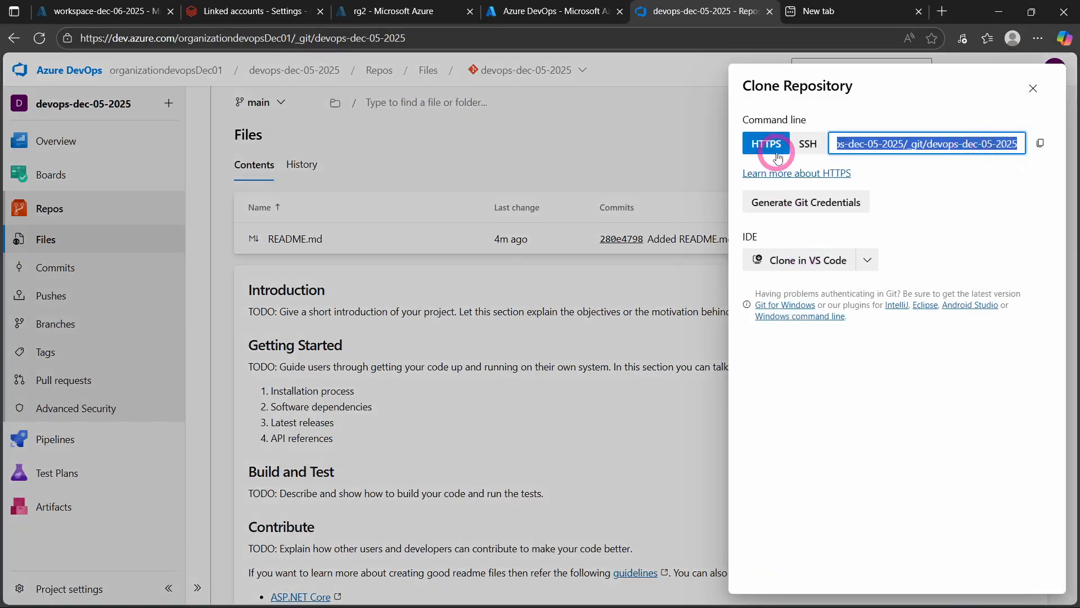
left_click(1041, 143)
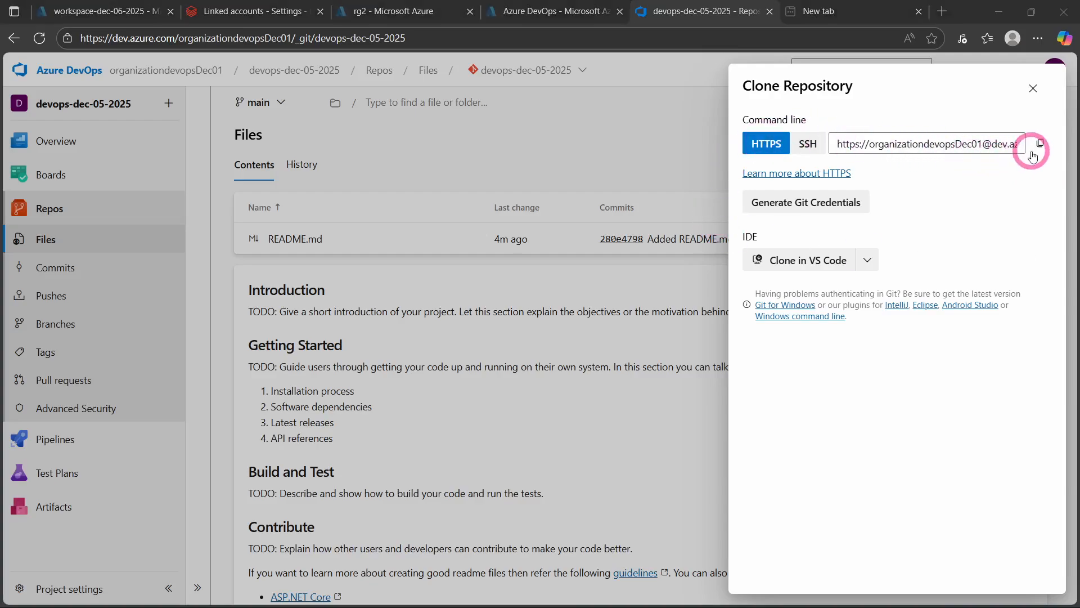
- Switch to Databricks and create a Git folder named devops-dec-05-2025 from the copied repository URL, with Azure DevOps as the Git provider
left_click(227, 8)
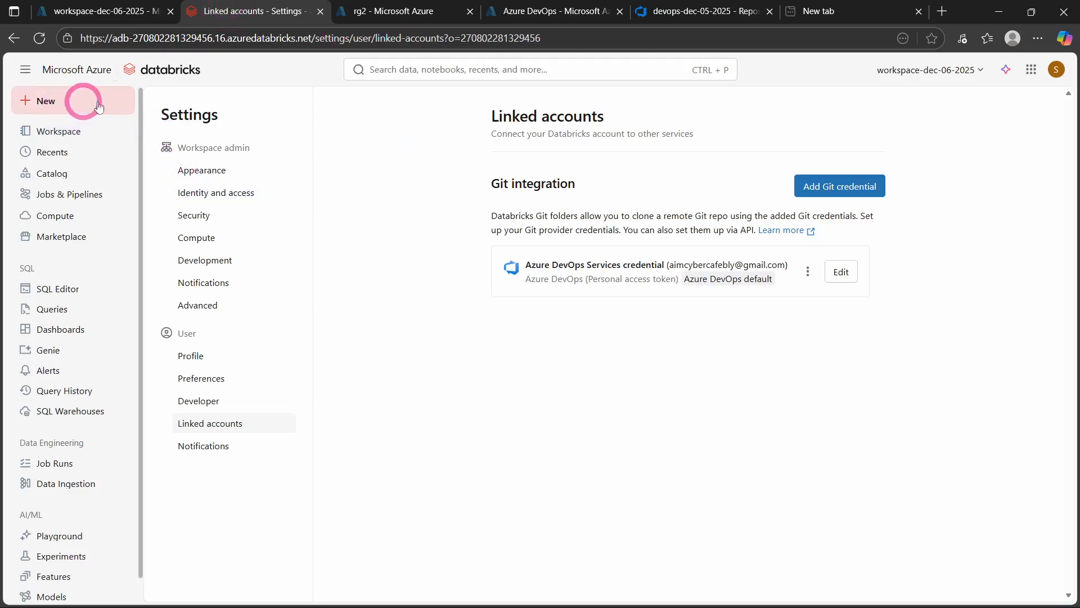
left_click(75, 102)
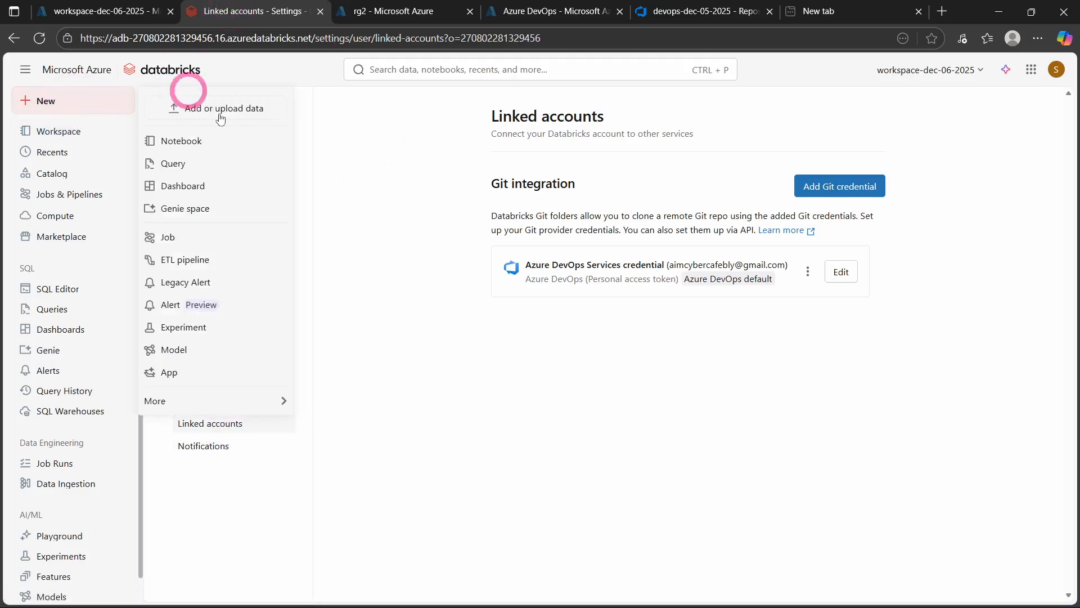
left_click(188, 401)
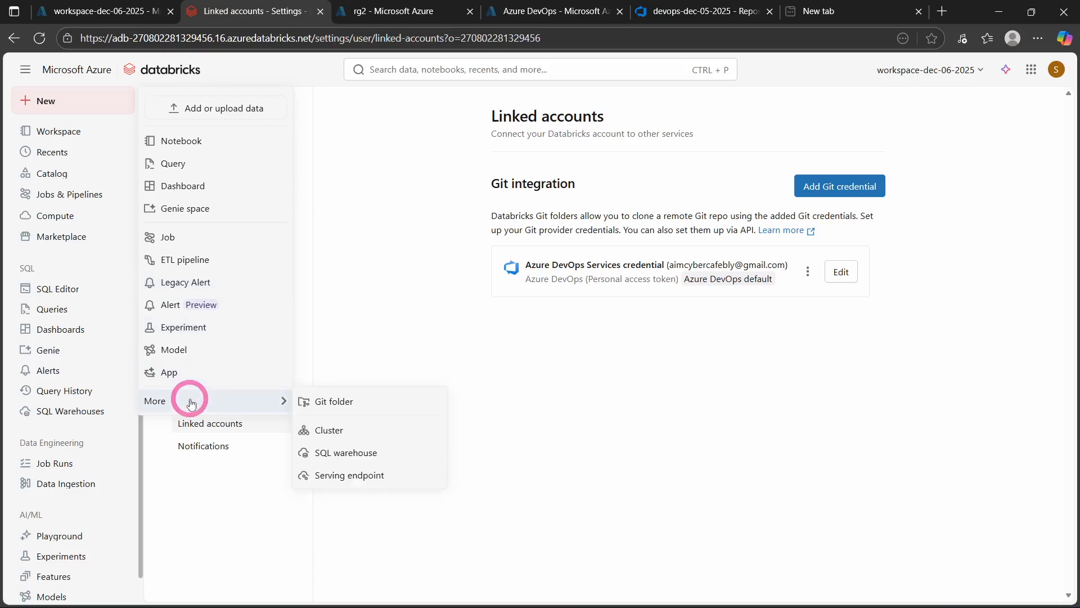
left_click(331, 403)
left_click(308, 275)
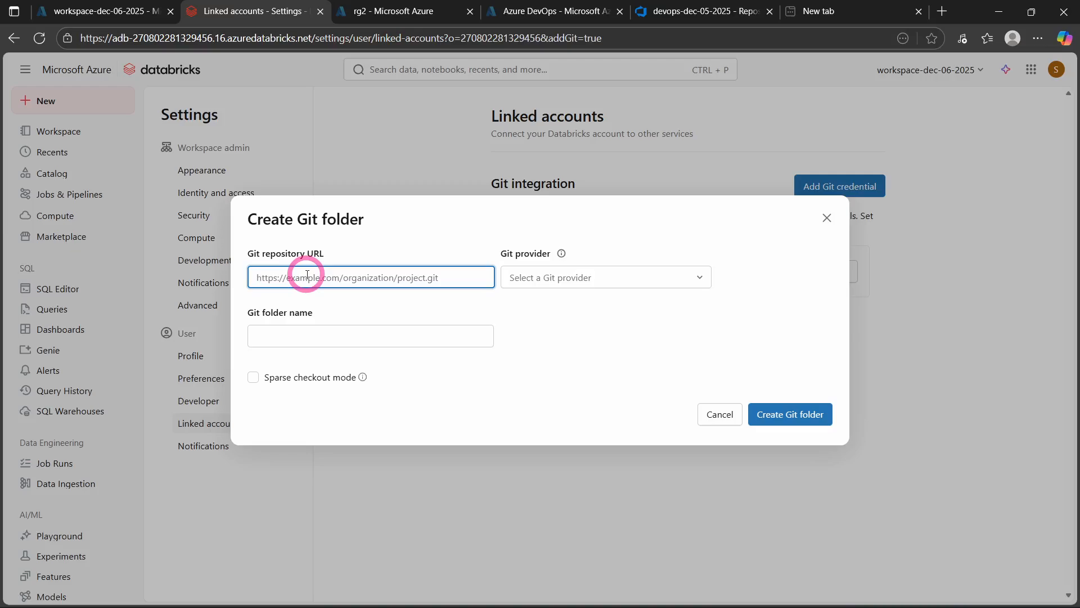
key("ctrl+v")
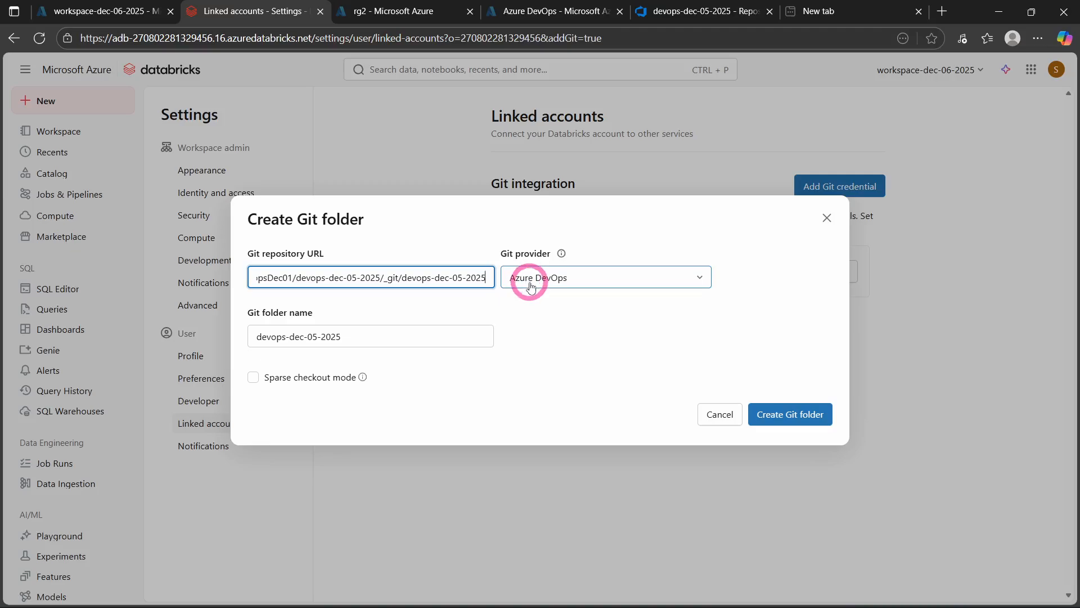
left_click_drag(357, 337, 271, 337)
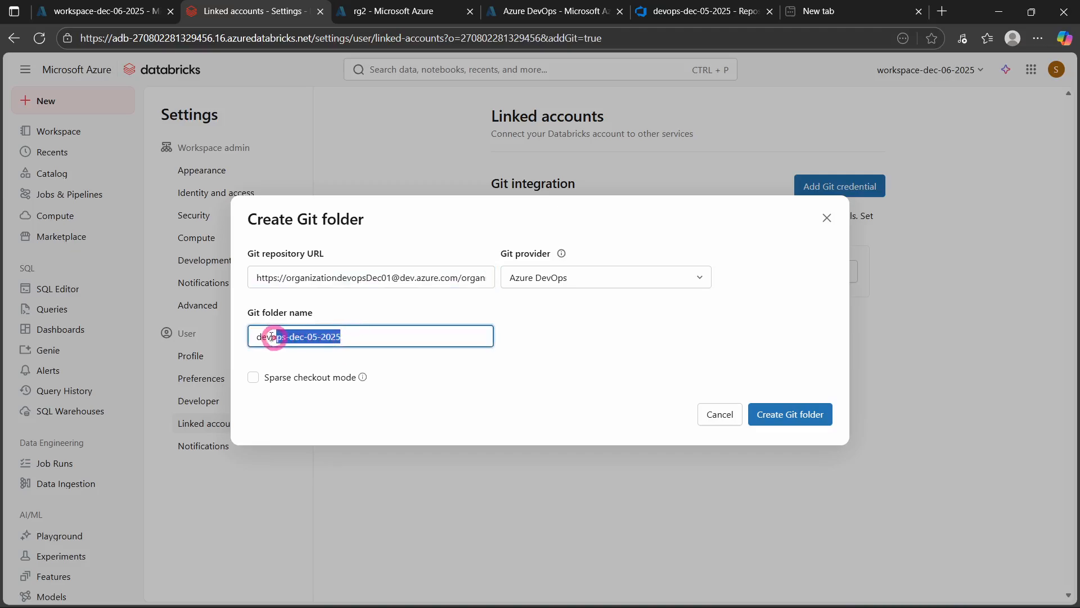
left_click(577, 339)
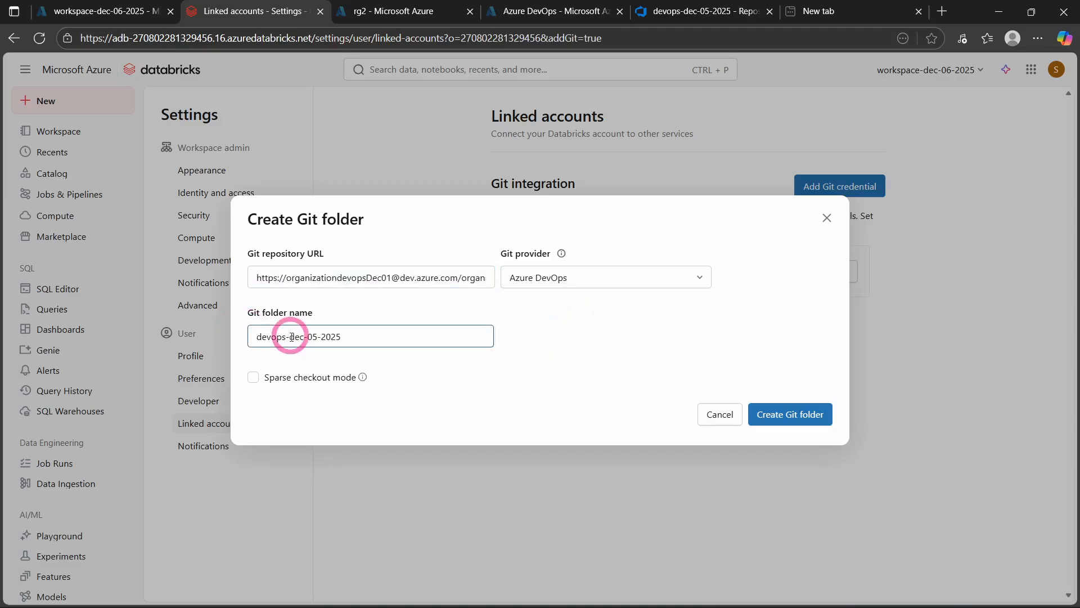
left_click(784, 415)
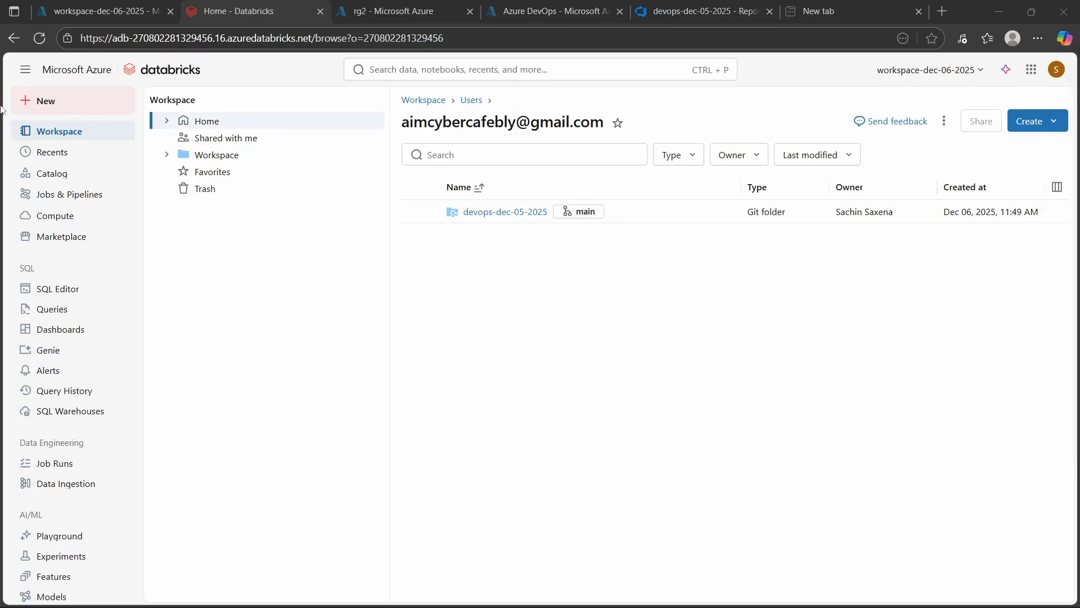
- Open the Home folder and view the available actions for the devops-dec-05-2025 Git folder and the list of workspaces
left_click(195, 123)
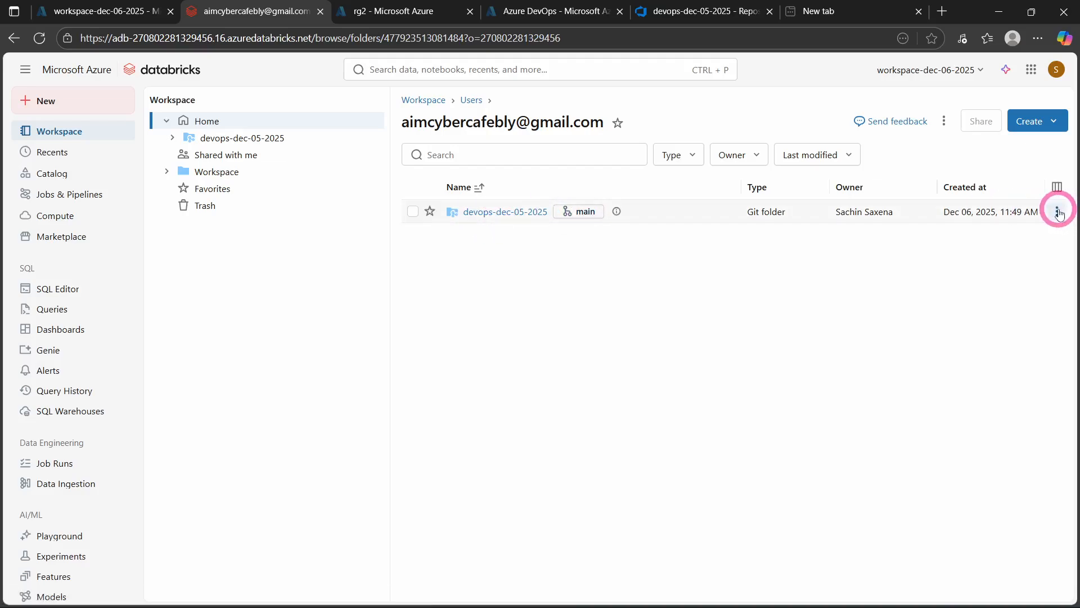
left_click(1058, 211)
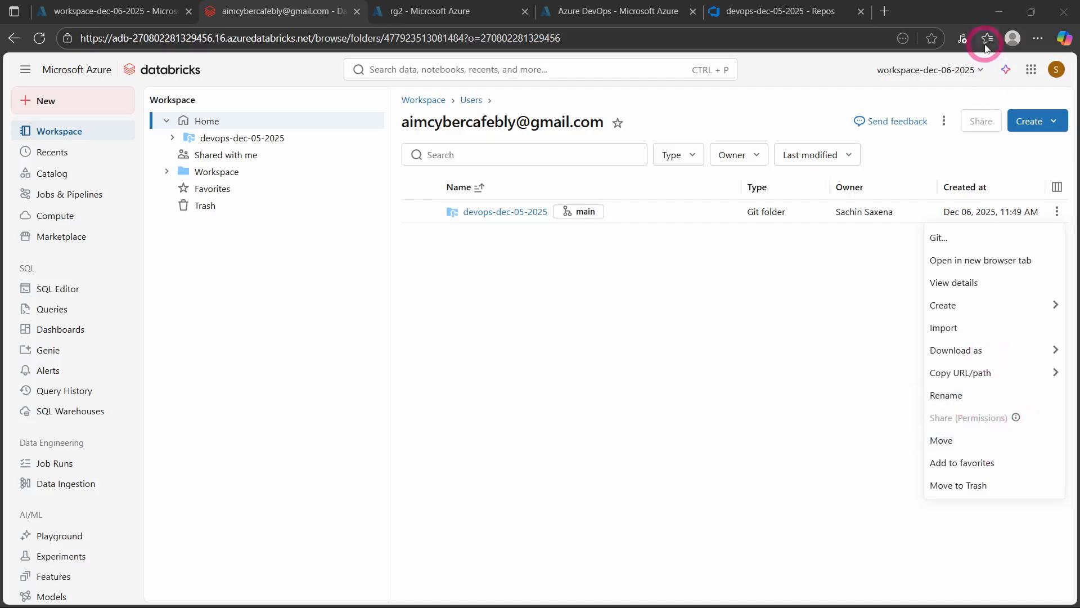
left_click(939, 70)
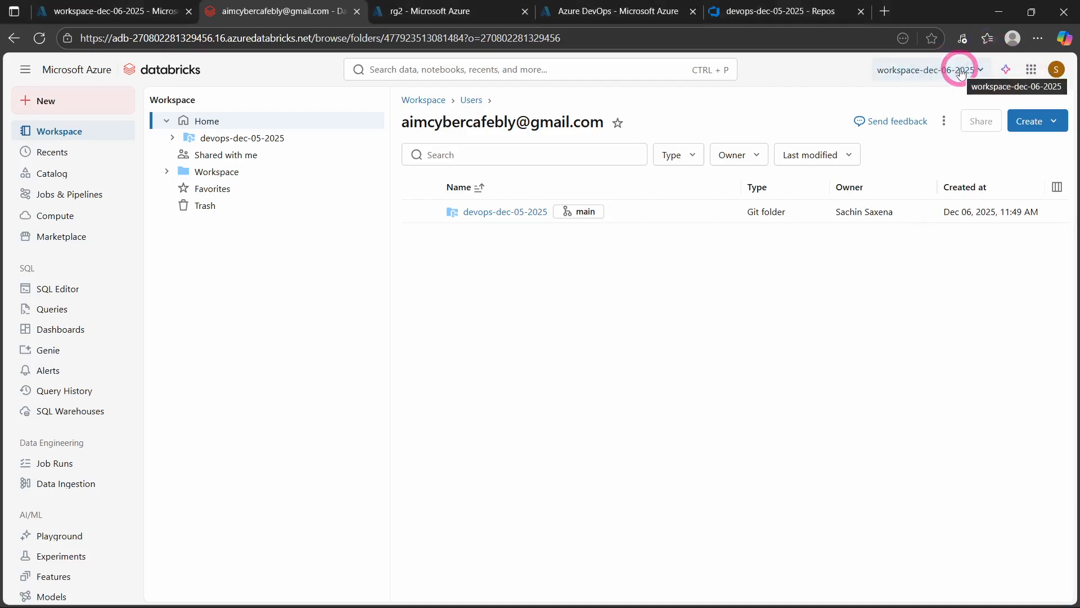
left_click(960, 69)
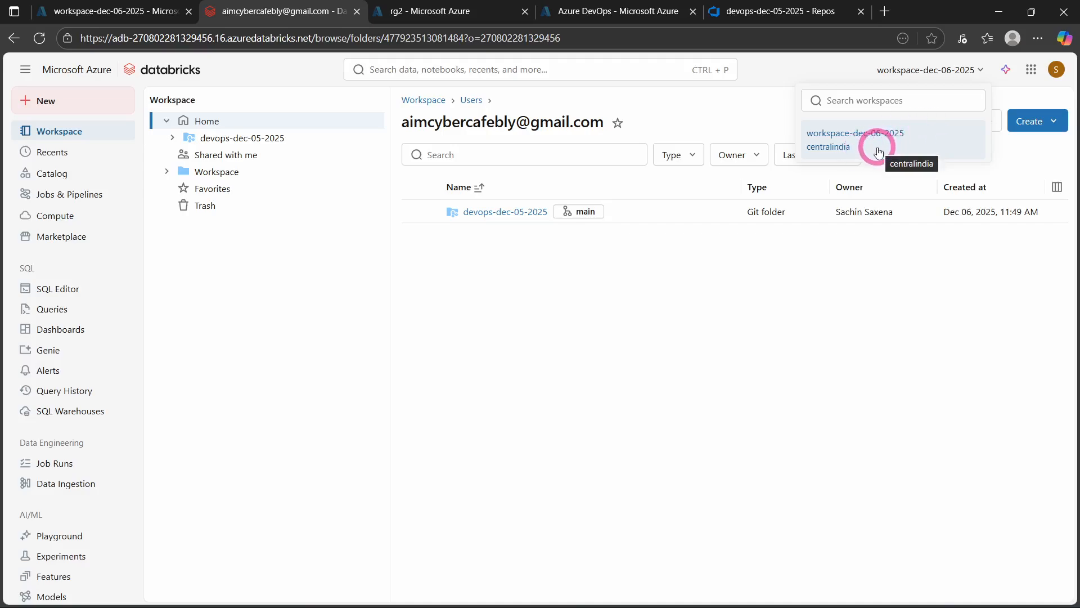
left_click(788, 364)
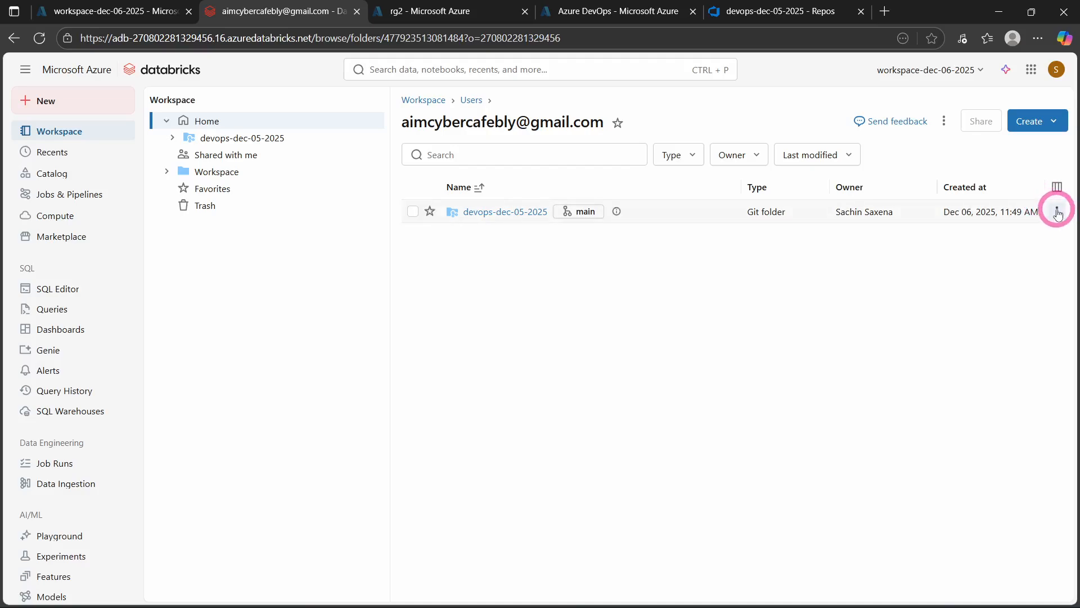